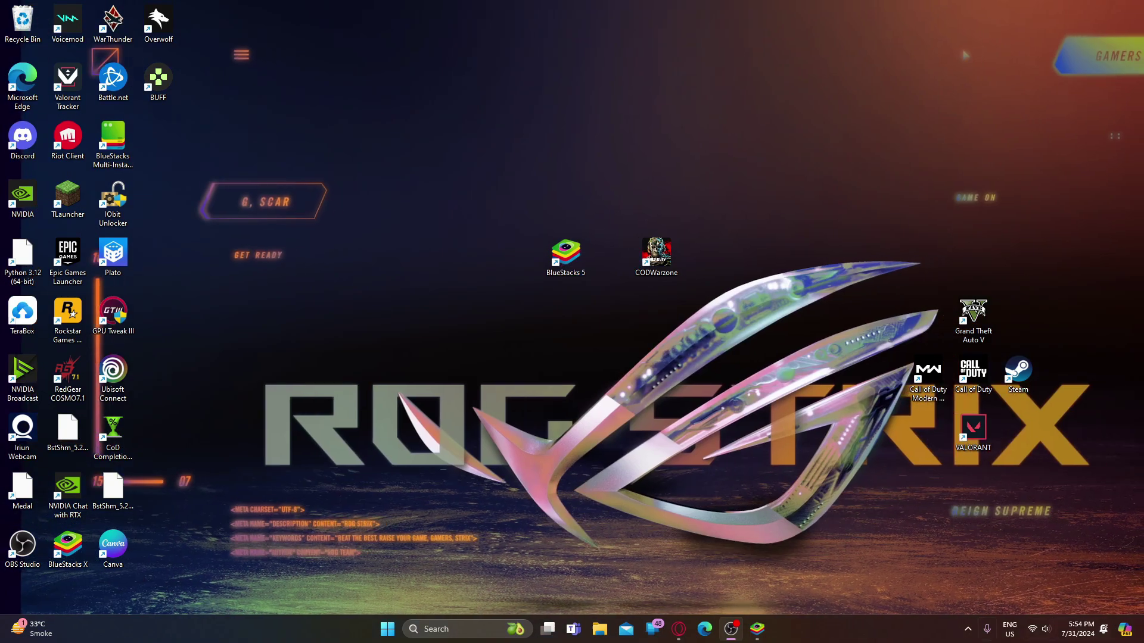
- Restore Opera GX and open the official BlueStacks 5 Google search result
{"action": "mouse_move", "coordinate": [679, 629]}
{"action": "left_click", "coordinate": [748, 583]}
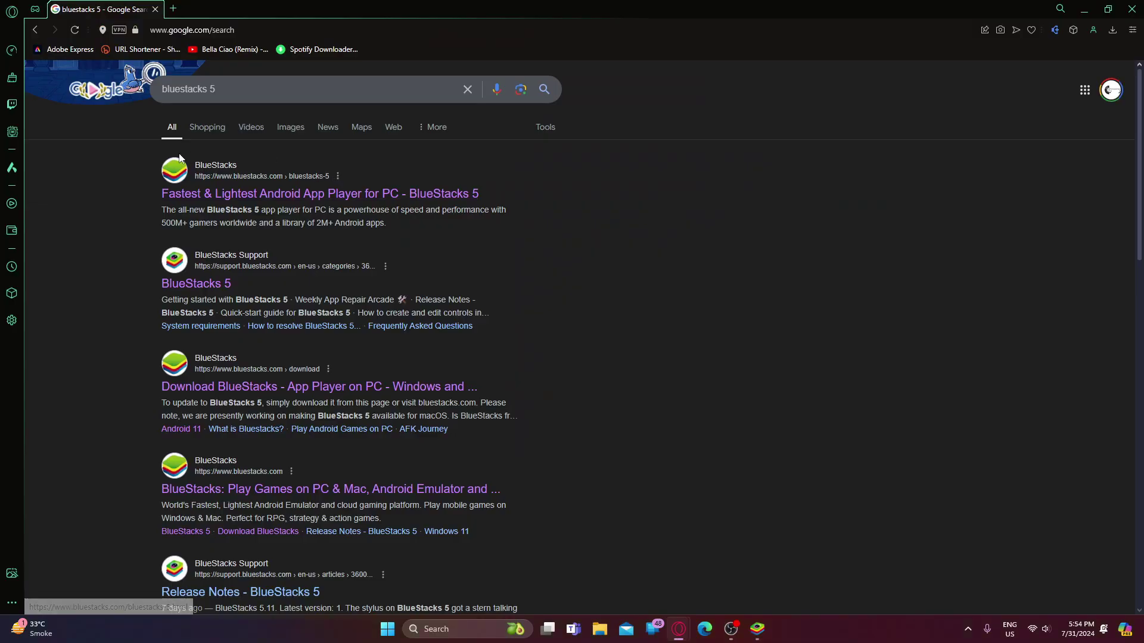
{"action": "left_click", "coordinate": [274, 199]}
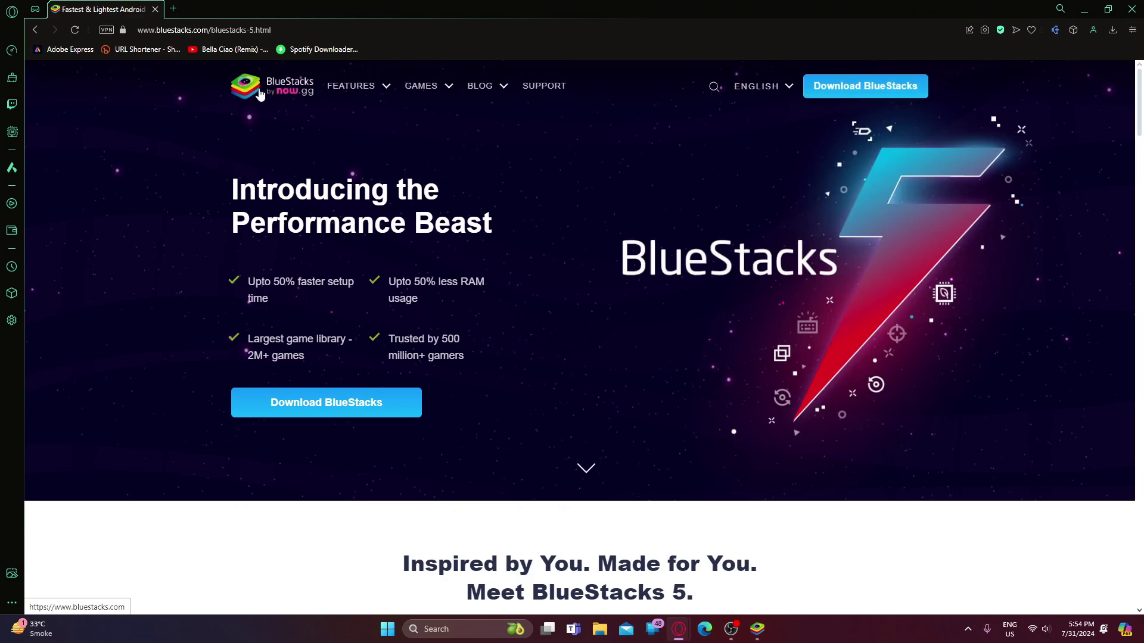
- Go to the bluestacks.com page listing all BlueStacks 5 versions for Windows, then minimize Opera
{"action": "left_click", "coordinate": [276, 94]}
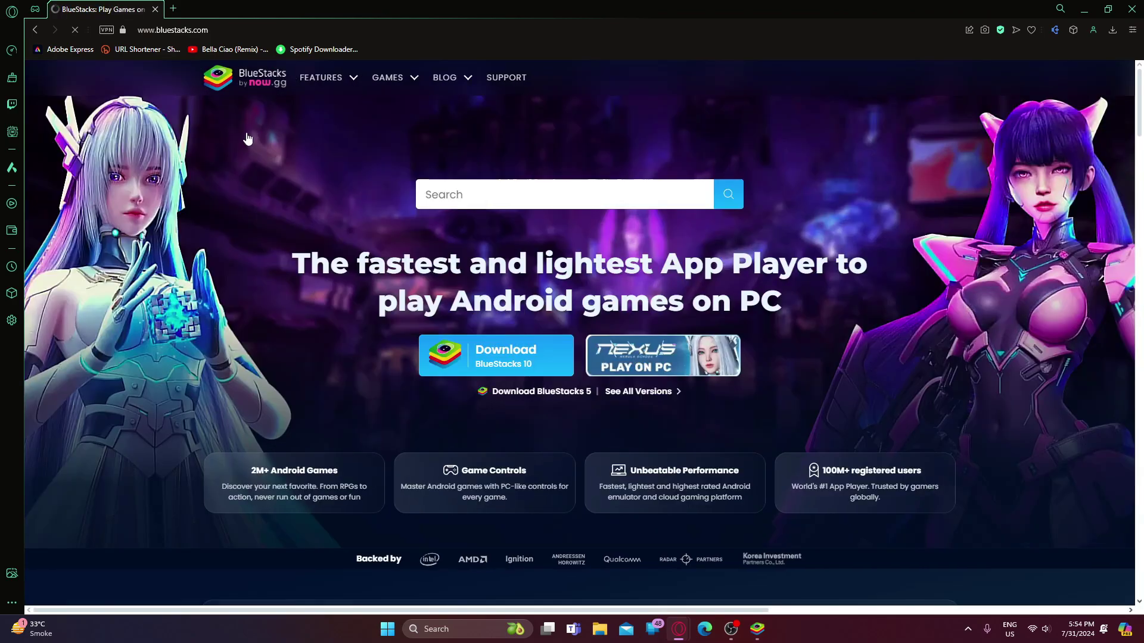
{"action": "left_click", "coordinate": [630, 393]}
{"action": "scroll", "coordinate": [755, 374], "scroll_direction": "down", "scroll_amount": 5}
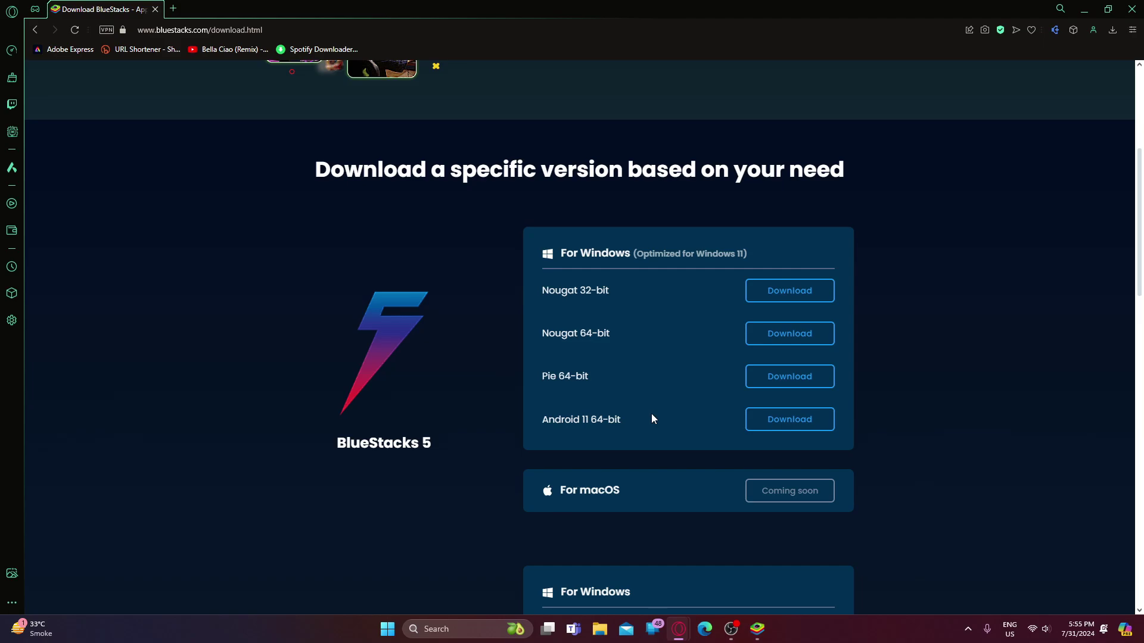
{"action": "left_click", "coordinate": [1083, 7]}
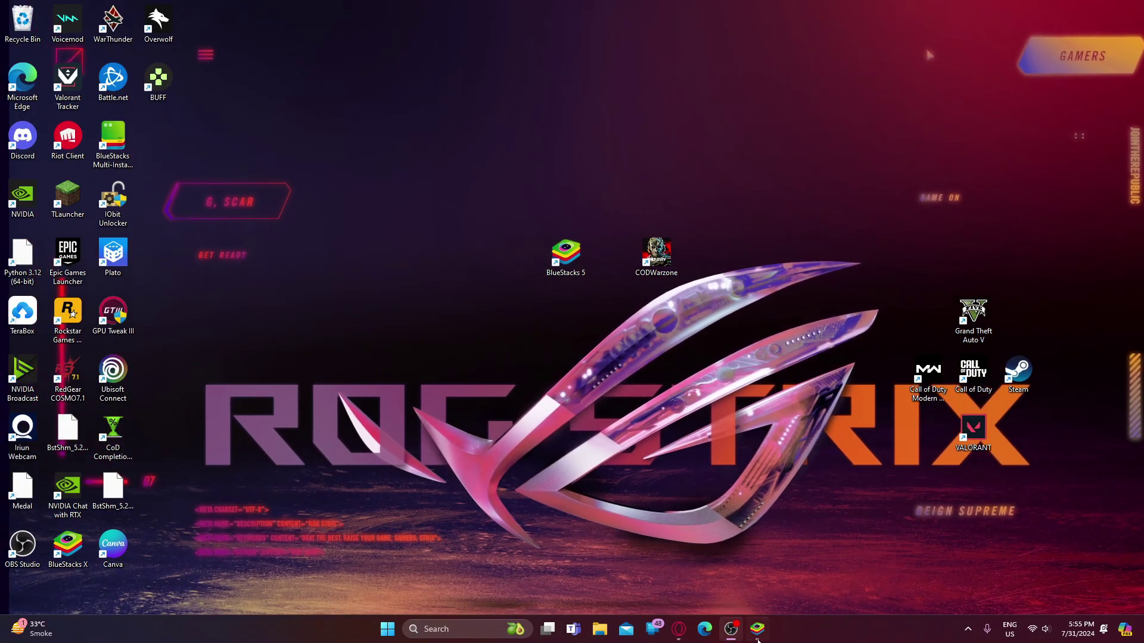
- Bring the BlueStacks App Player window up from the taskbar and open its hamburger menu
{"action": "left_click", "coordinate": [755, 632]}
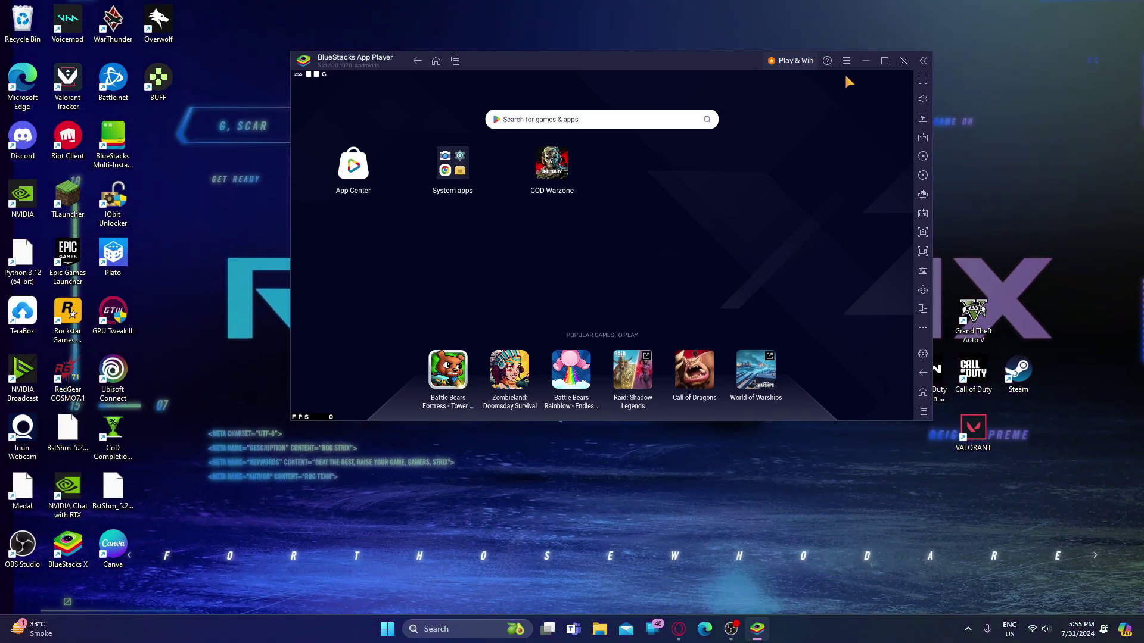
{"action": "left_click", "coordinate": [846, 62]}
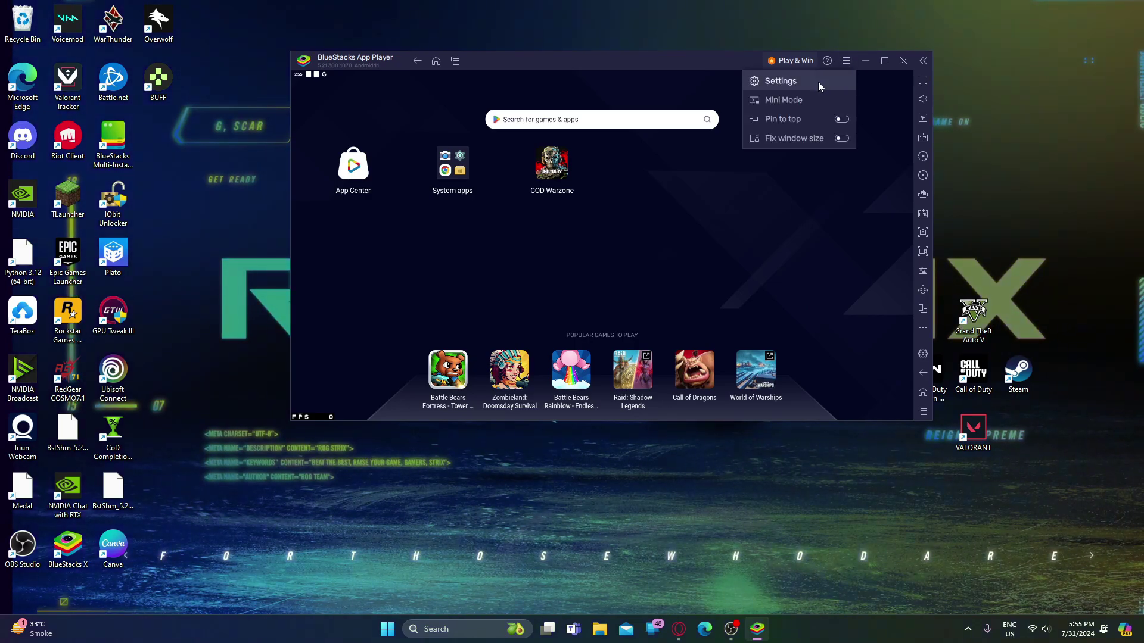
- In Settings > Performance, keep CPU allocation Custom with 6 cores and check the memory options
{"action": "left_click", "coordinate": [818, 84]}
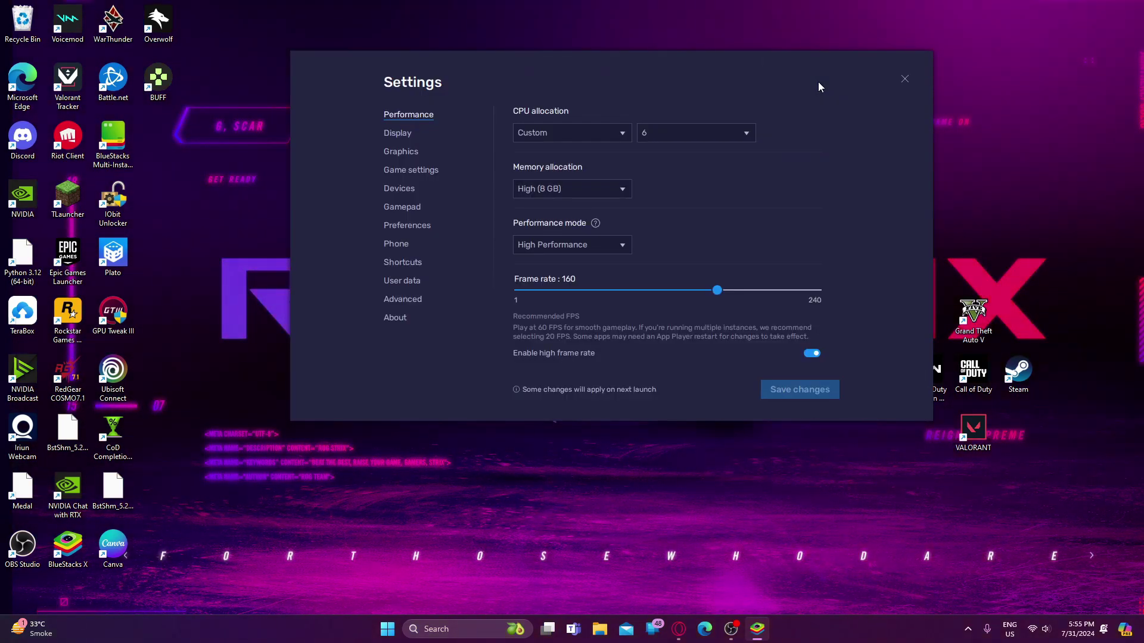
{"action": "left_click", "coordinate": [578, 128]}
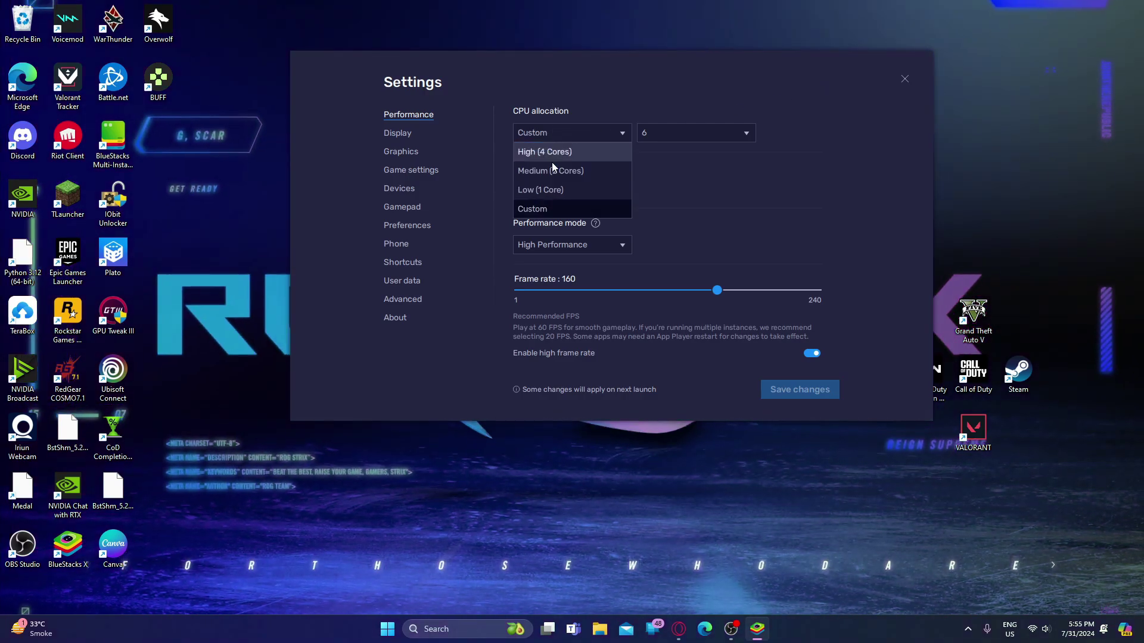
{"action": "left_click", "coordinate": [552, 209]}
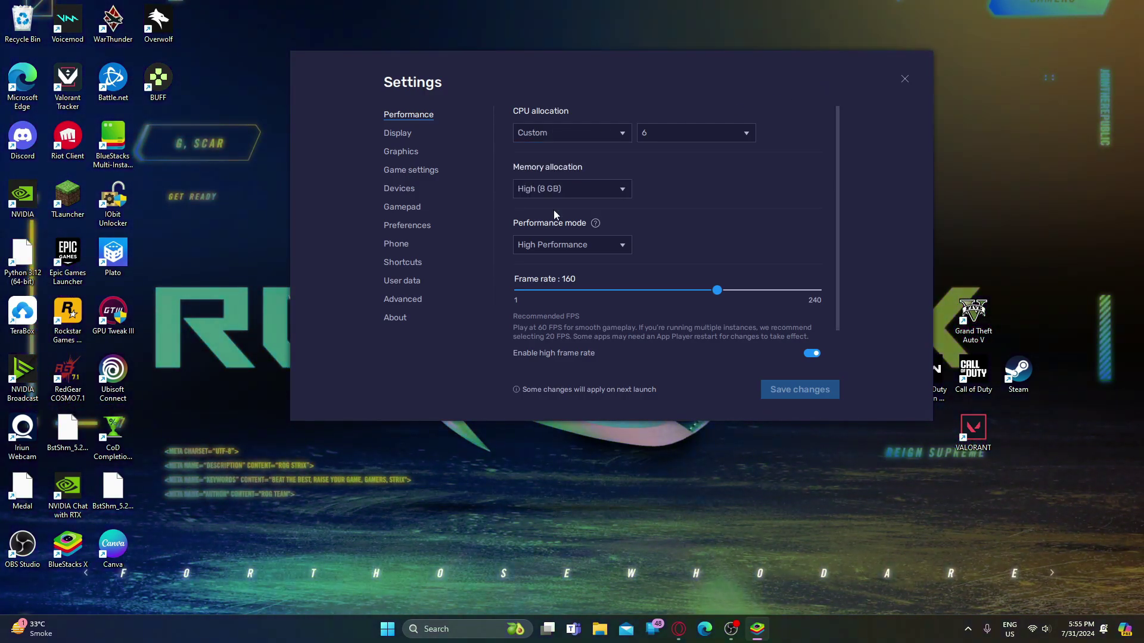
{"action": "left_click", "coordinate": [691, 134]}
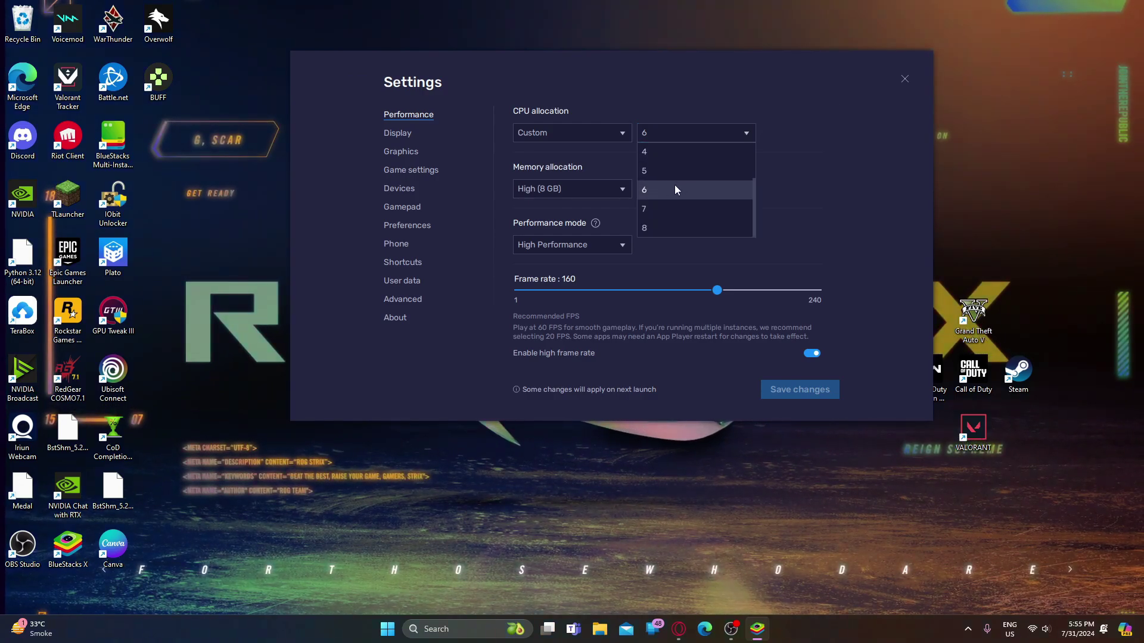
{"action": "left_click", "coordinate": [674, 190]}
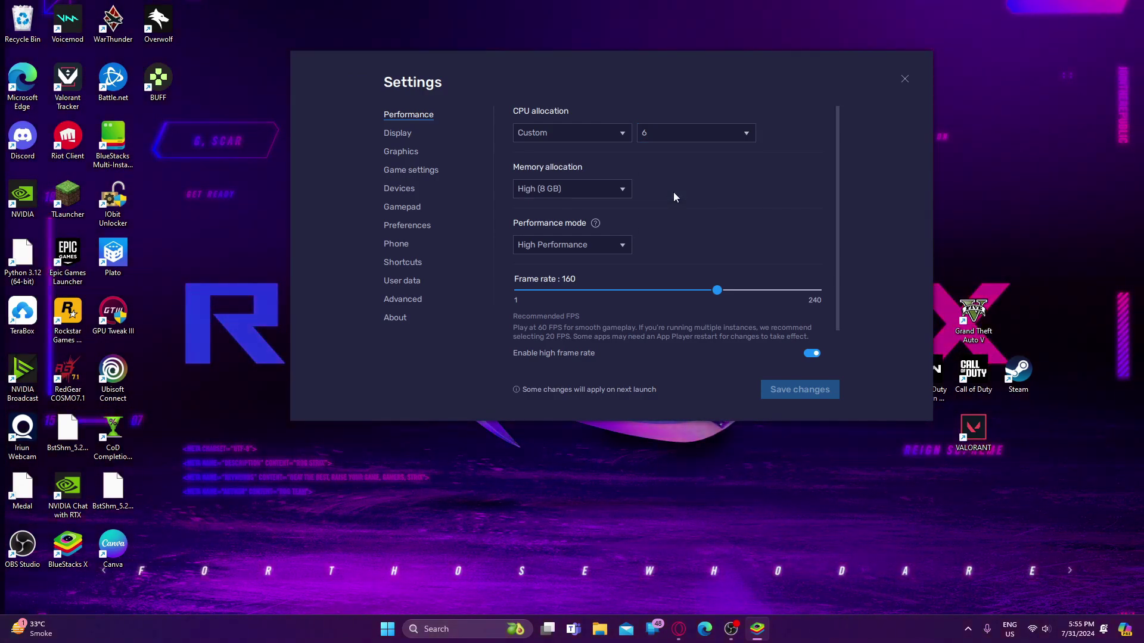
{"action": "left_click", "coordinate": [697, 134]}
{"action": "left_click", "coordinate": [697, 134]}
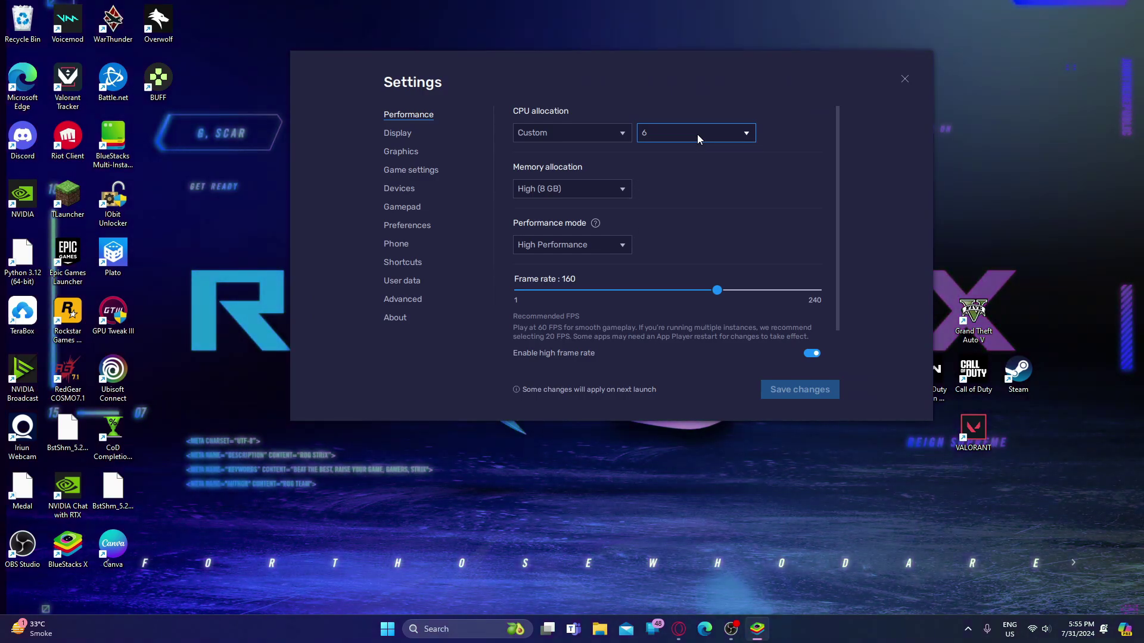
{"action": "left_click", "coordinate": [697, 134]}
{"action": "left_click", "coordinate": [697, 134]}
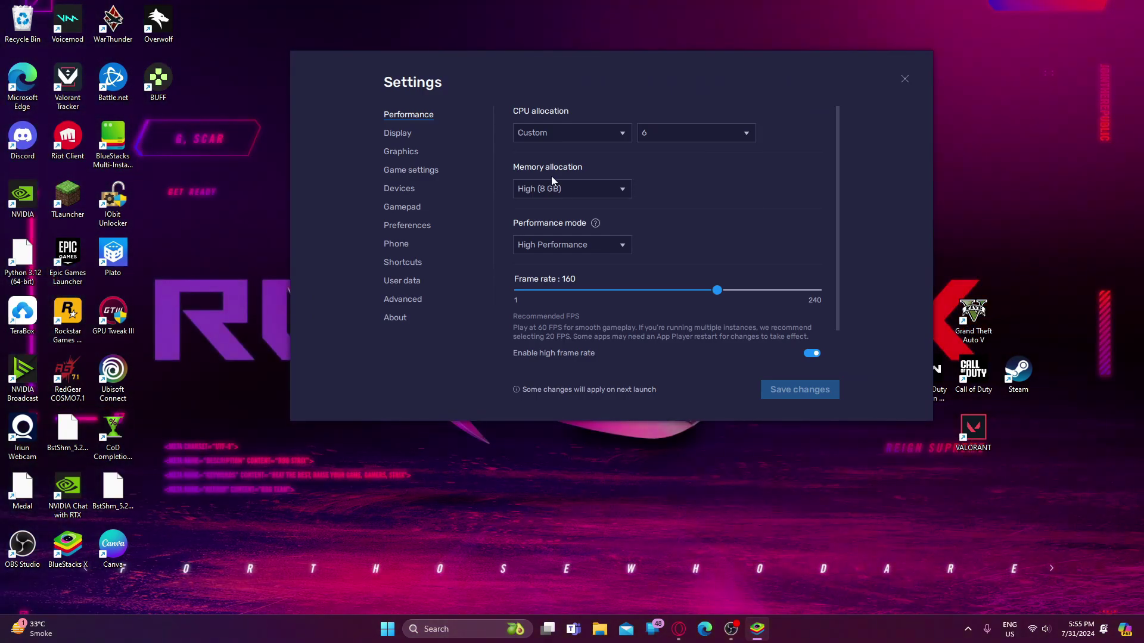
{"action": "left_click", "coordinate": [564, 188]}
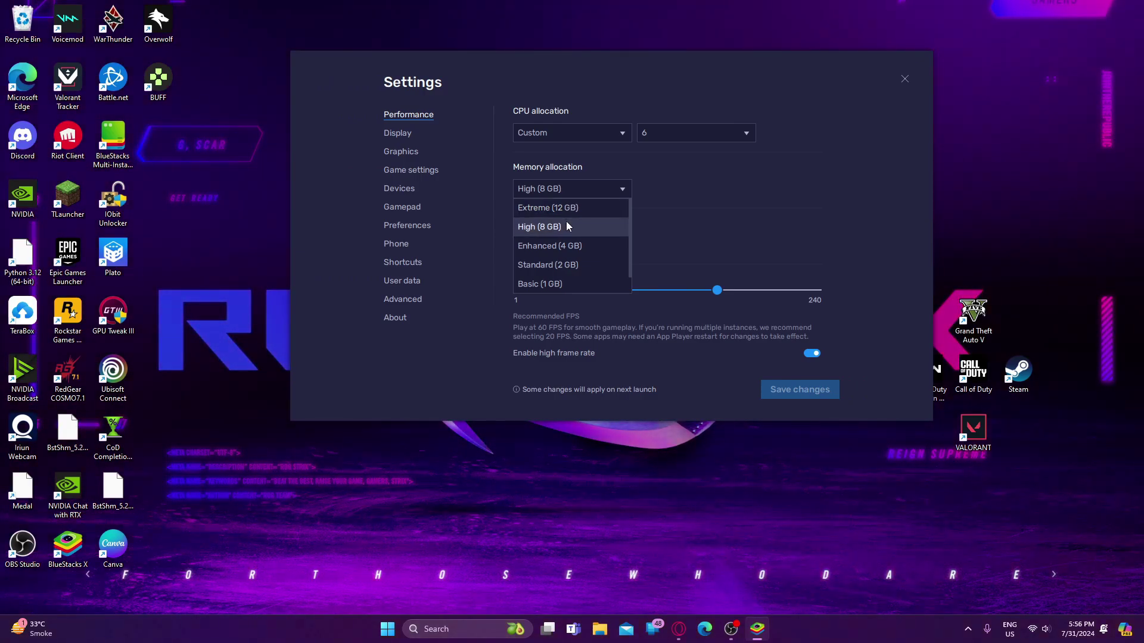
- Keep memory at High (8 GB) and Performance mode at High Performance, verifying the 160 frame rate
{"action": "left_click", "coordinate": [567, 226]}
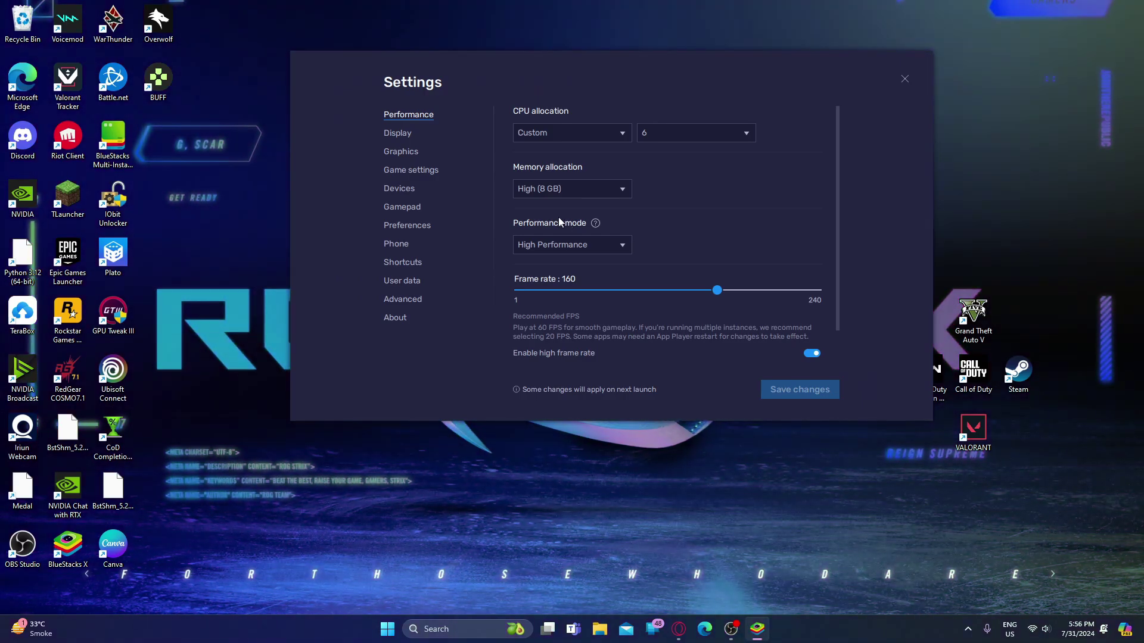
{"action": "left_click", "coordinate": [578, 246]}
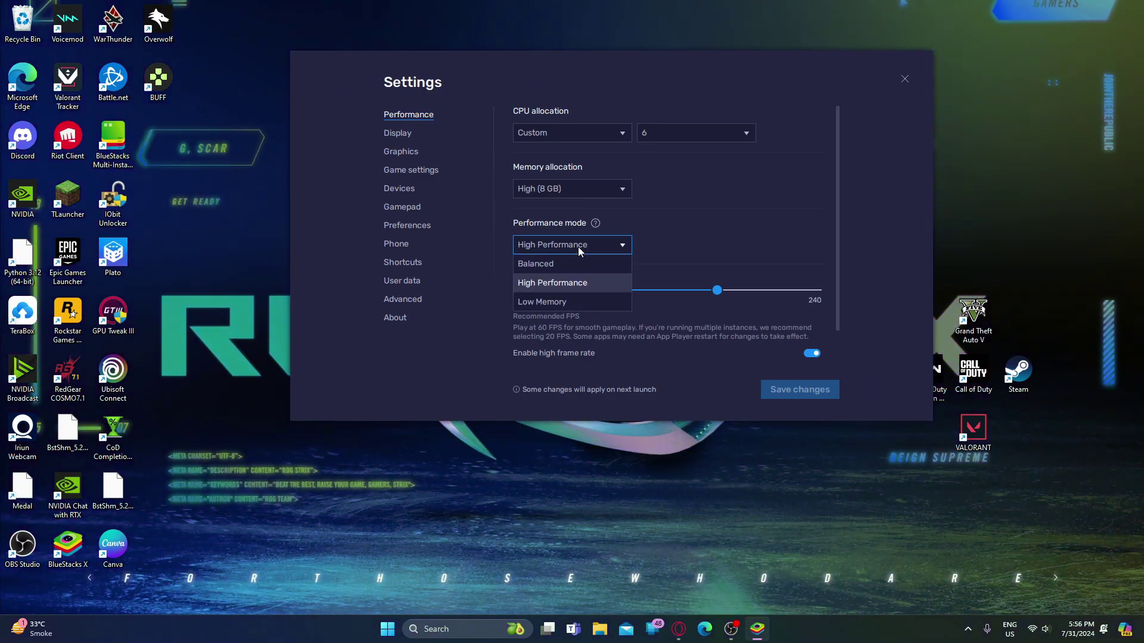
{"action": "left_click", "coordinate": [562, 282]}
{"action": "scroll", "coordinate": [537, 316], "scroll_direction": "down", "scroll_amount": 1}
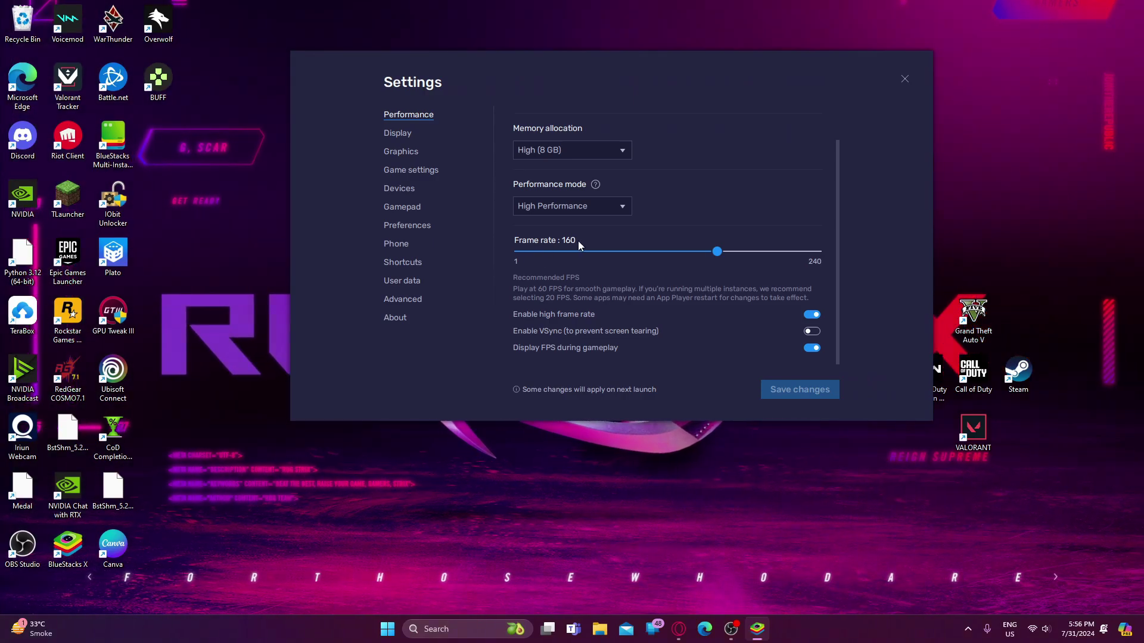
{"action": "scroll", "coordinate": [625, 256], "scroll_direction": "up", "scroll_amount": 1}
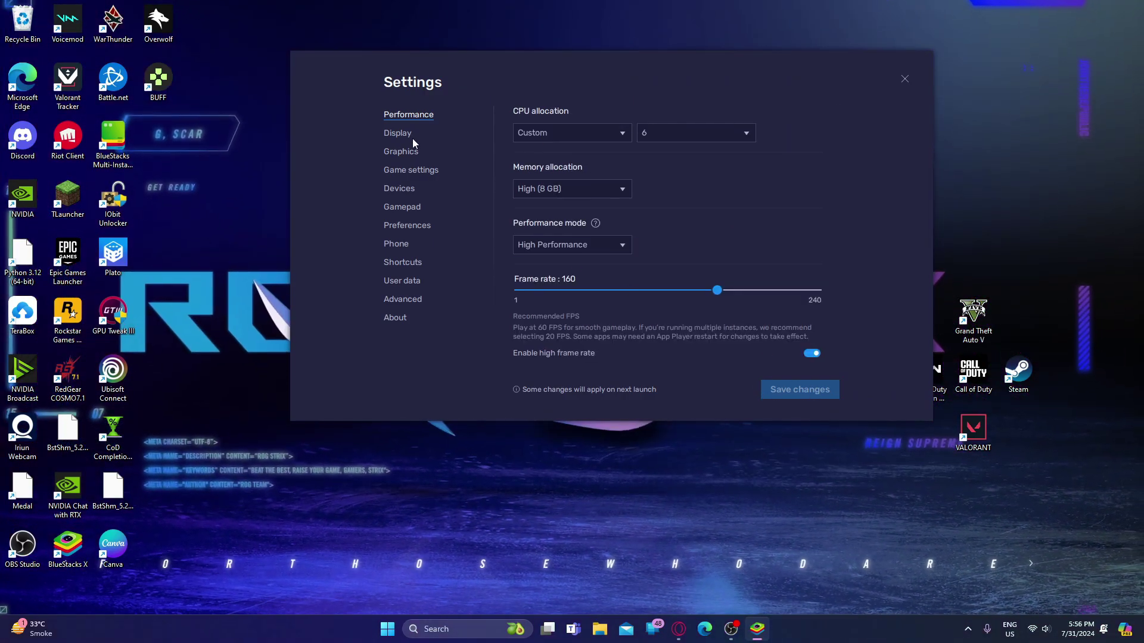
- Review the Display settings at 1920 x 1080 and 160 DPI, then switch to the Graphics page
{"action": "left_click", "coordinate": [408, 136]}
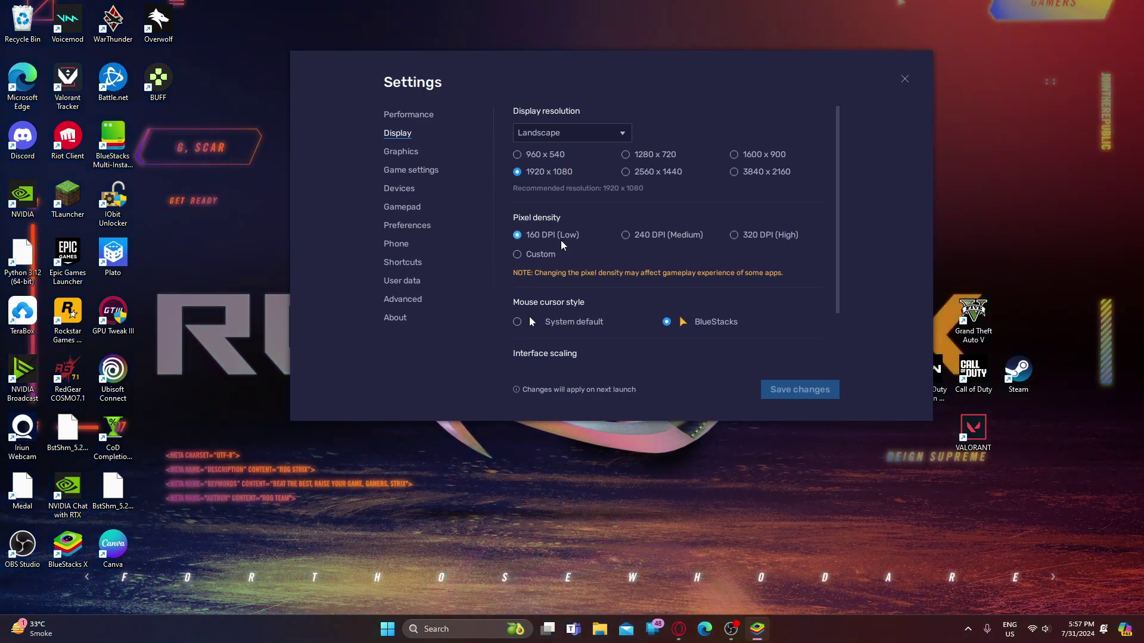
{"action": "scroll", "coordinate": [535, 321], "scroll_direction": "down", "scroll_amount": 2}
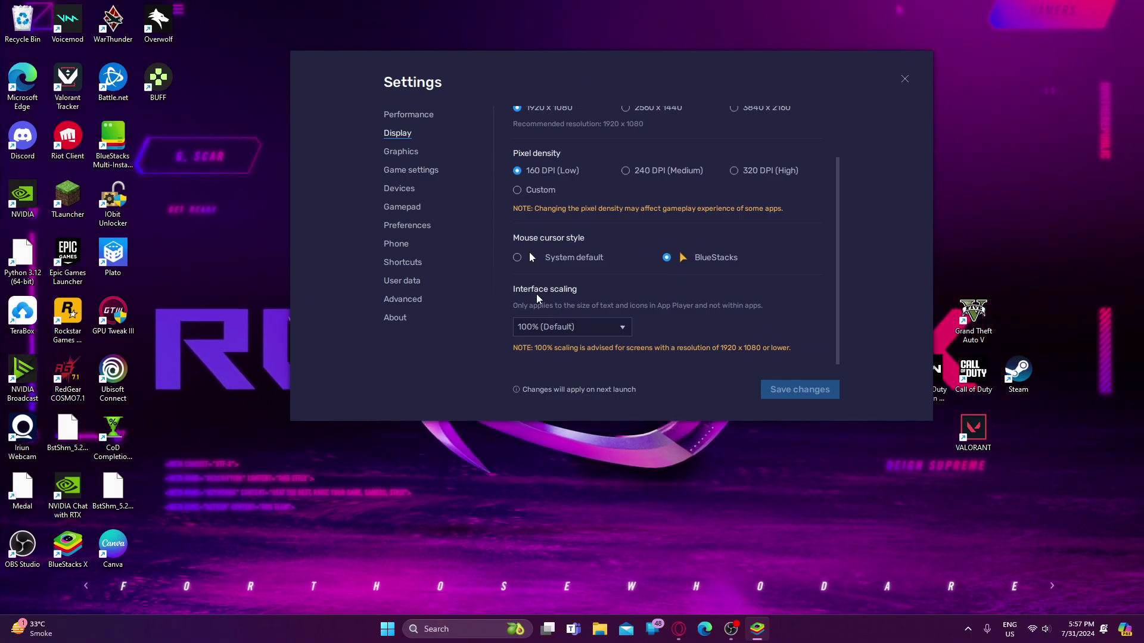
{"action": "left_click", "coordinate": [411, 154]}
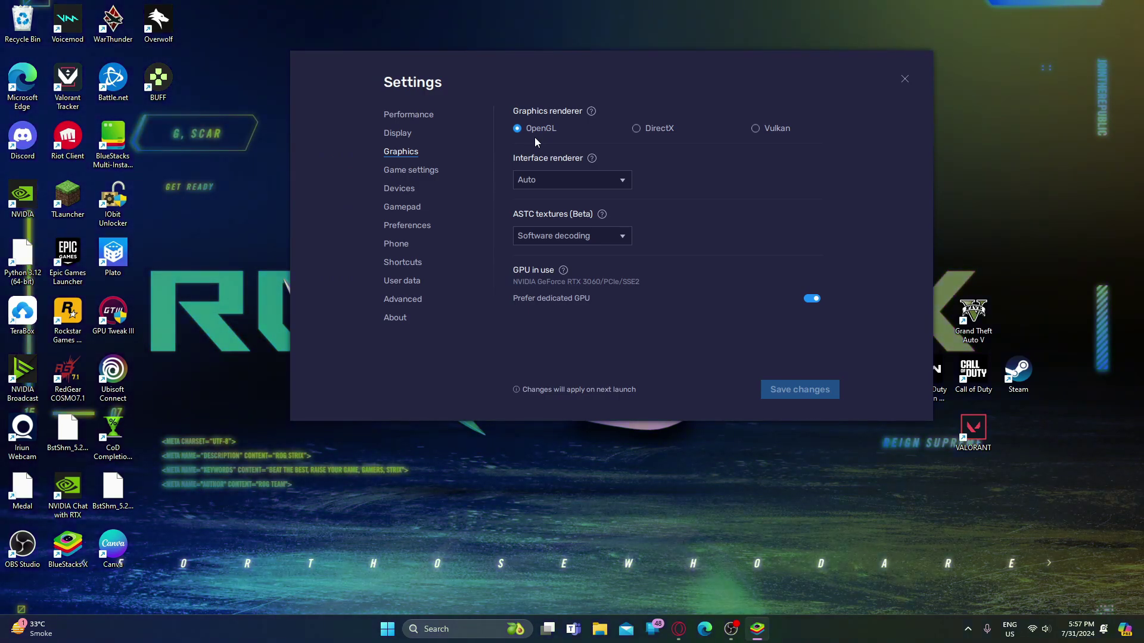
- Keep the interface renderer on Auto and ASTC textures on Software decoding, then open Game settings
{"action": "left_click", "coordinate": [573, 172]}
{"action": "left_click", "coordinate": [570, 196]}
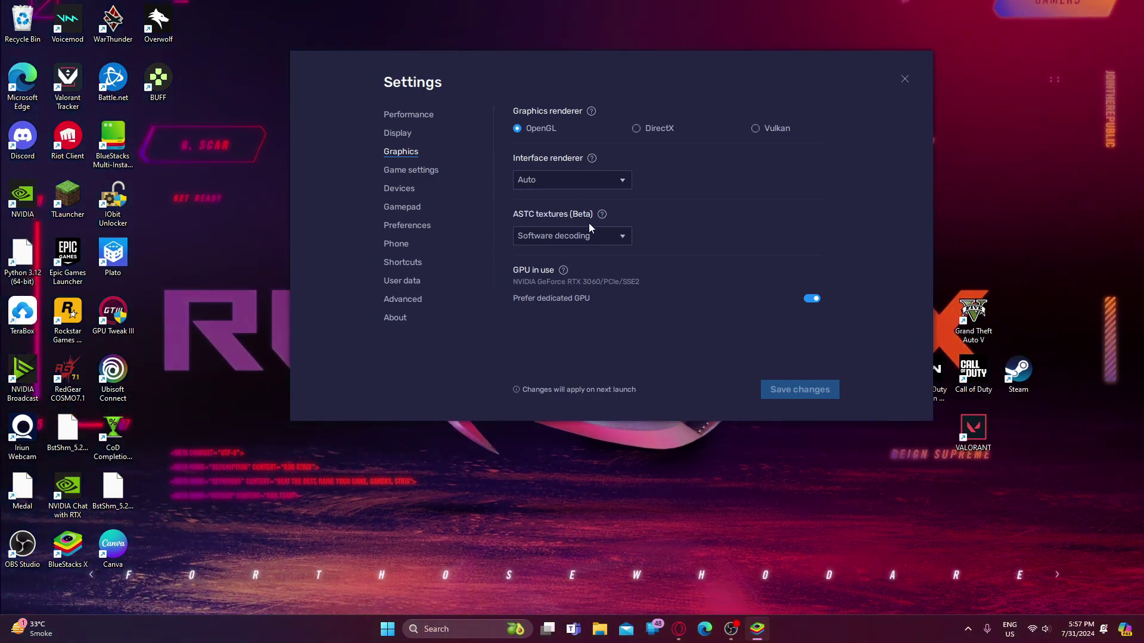
{"action": "left_click", "coordinate": [592, 229]}
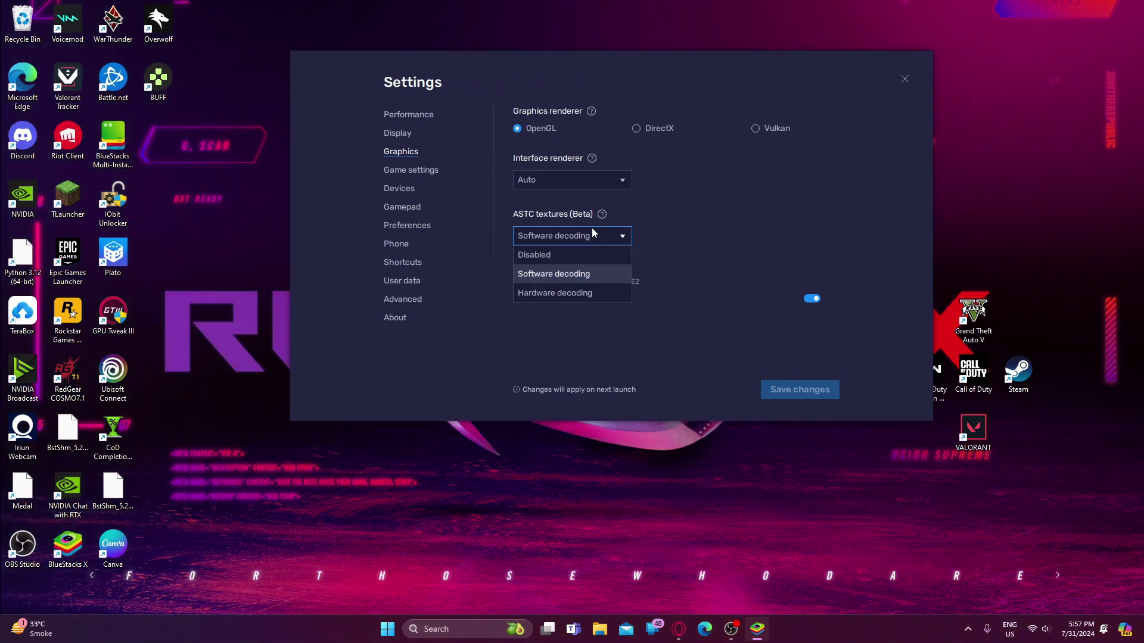
{"action": "left_click", "coordinate": [595, 276]}
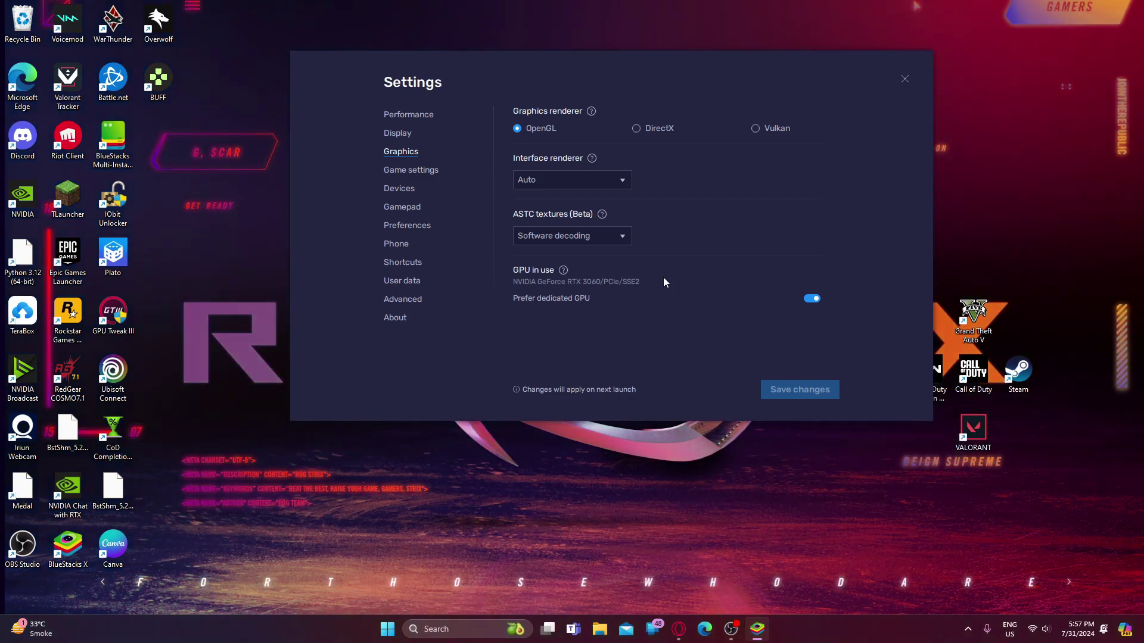
{"action": "left_click", "coordinate": [597, 238]}
{"action": "left_click", "coordinate": [597, 239]}
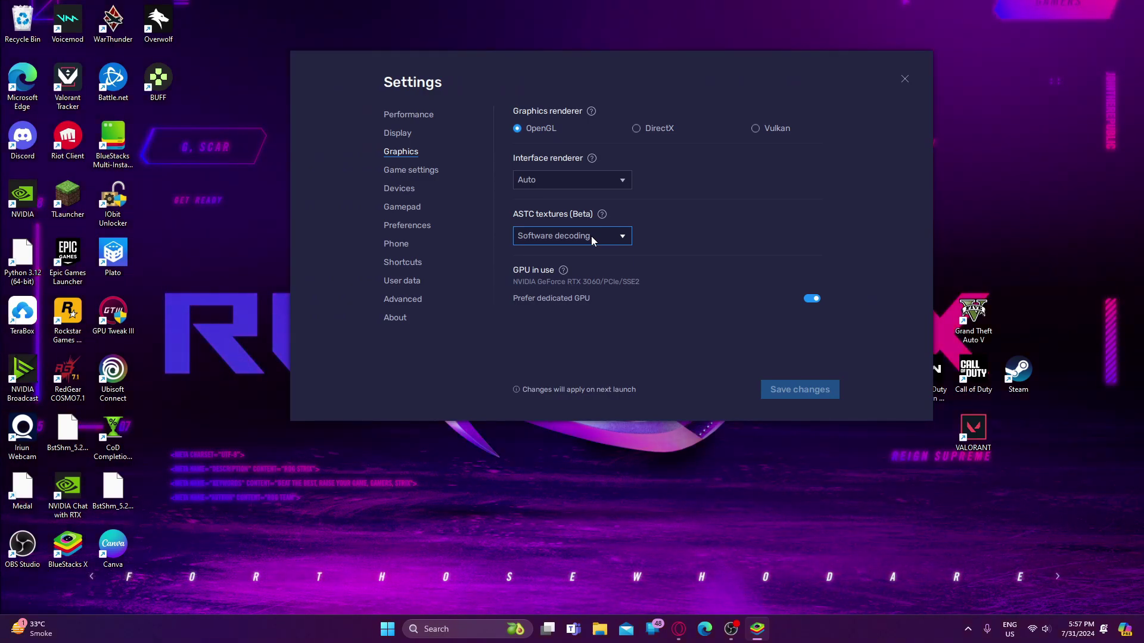
{"action": "left_click", "coordinate": [438, 173]}
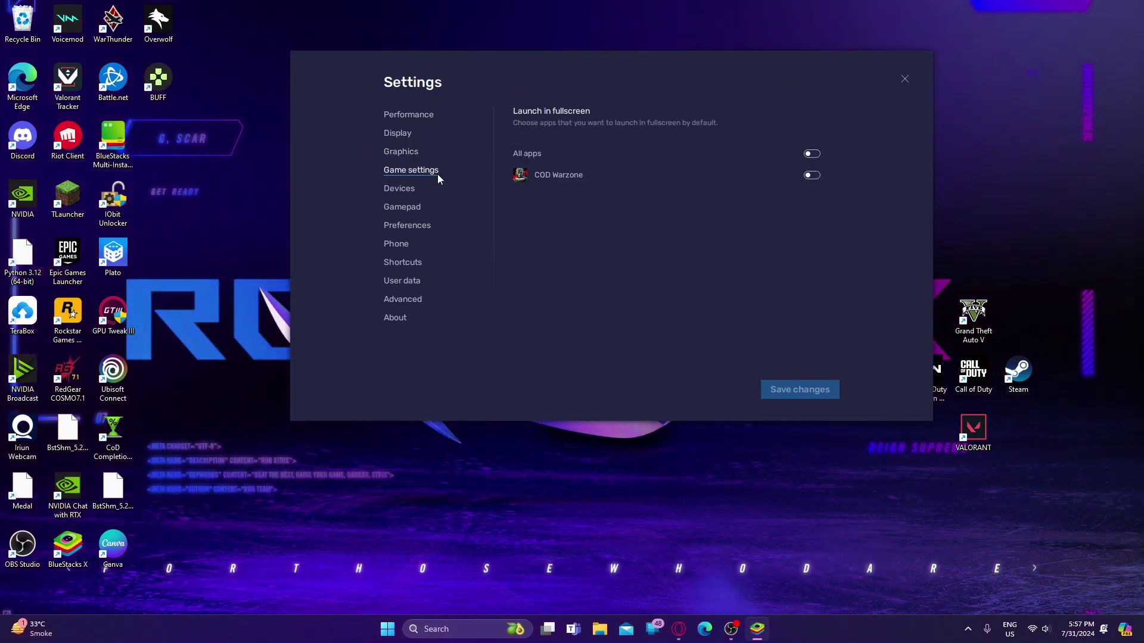
- Look through the Devices, Gamepad, Preferences and Phone settings pages
{"action": "left_click", "coordinate": [409, 185]}
{"action": "left_click", "coordinate": [406, 207]}
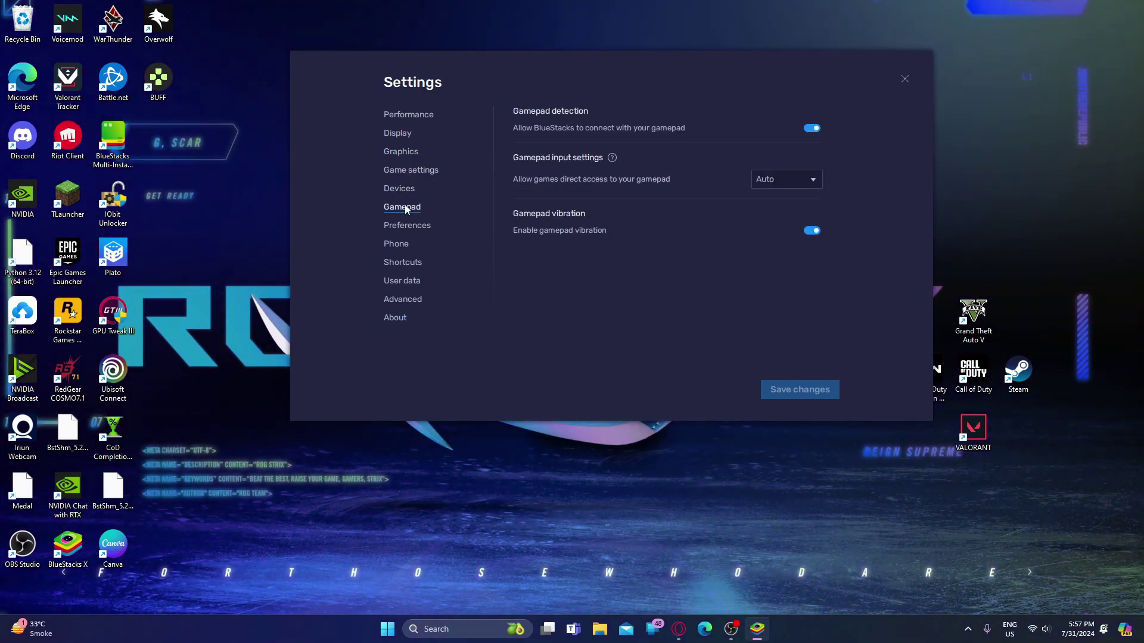
{"action": "left_click", "coordinate": [409, 225]}
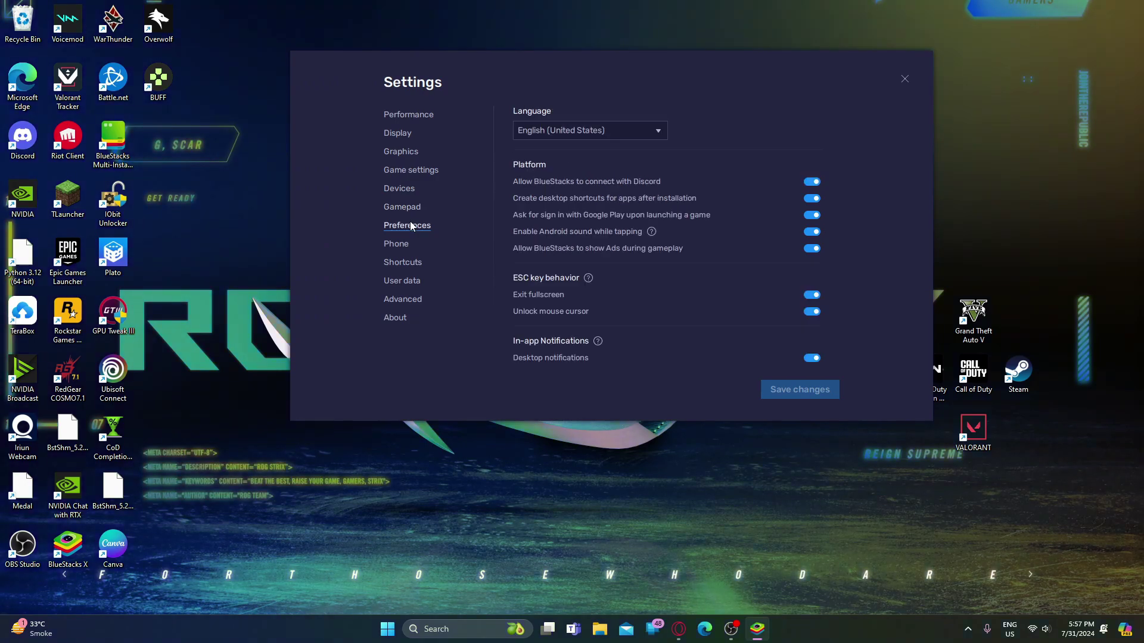
{"action": "left_click", "coordinate": [392, 246]}
- Browse the predefined device profiles and keep Asus ROG 2 as the phone profile
{"action": "left_click", "coordinate": [644, 158]}
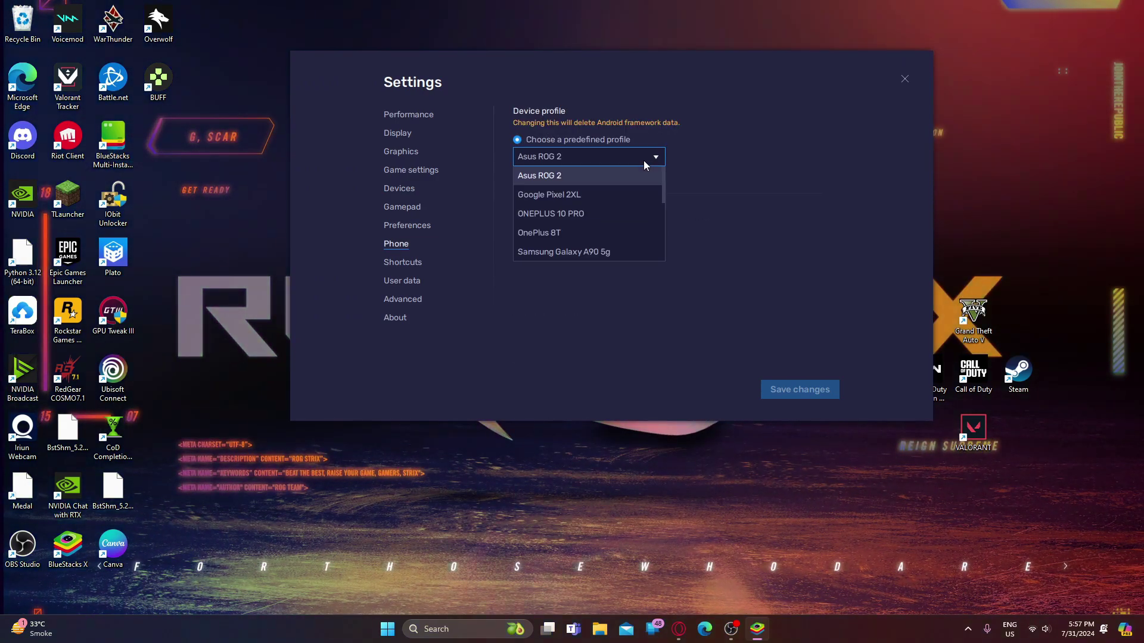
{"action": "scroll", "coordinate": [602, 221], "scroll_direction": "down", "scroll_amount": 5}
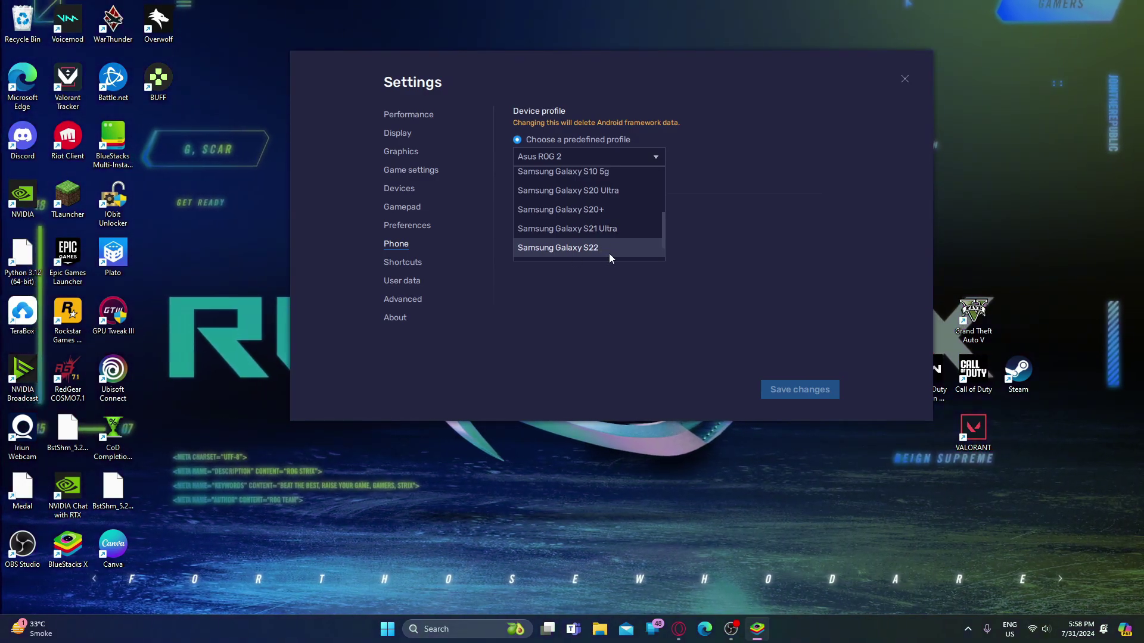
{"action": "scroll", "coordinate": [593, 252], "scroll_direction": "down", "scroll_amount": 2}
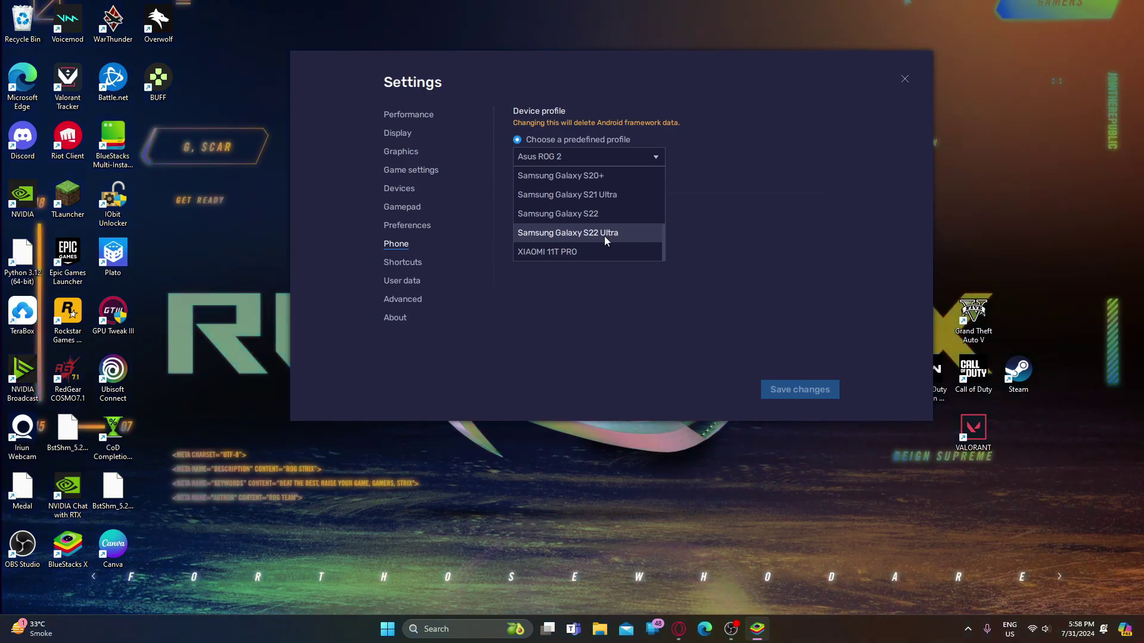
{"action": "scroll", "coordinate": [604, 235], "scroll_direction": "up", "scroll_amount": 5}
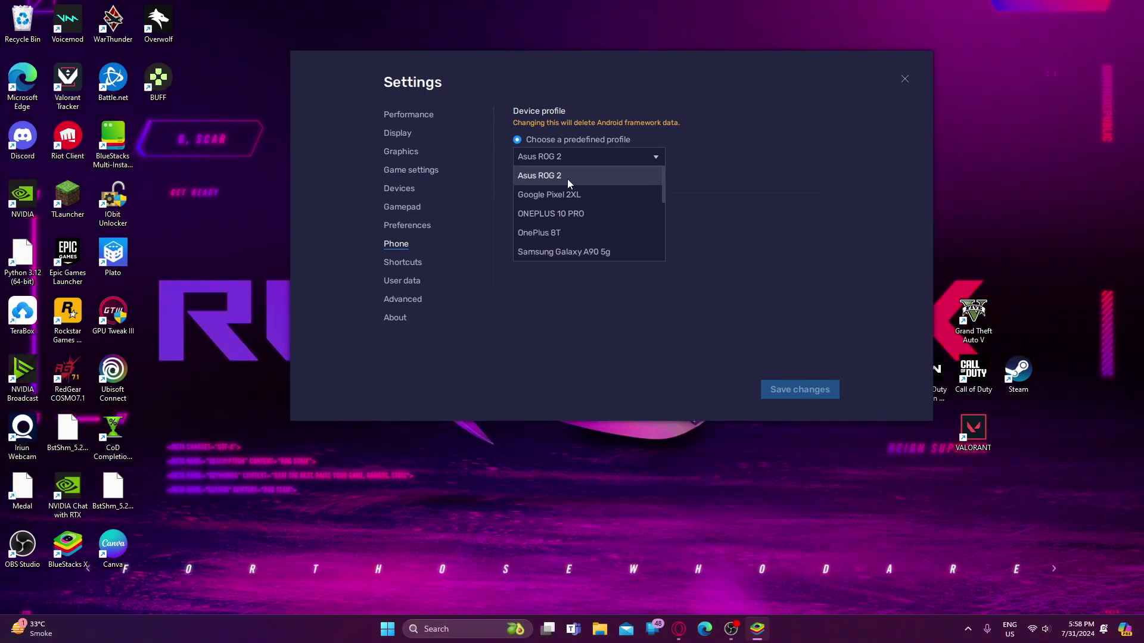
{"action": "left_click", "coordinate": [621, 154]}
- Page through Shortcuts, User data and Advanced, confirm version 5.21.300.1070 is latest, and close Settings
{"action": "left_click", "coordinate": [414, 260]}
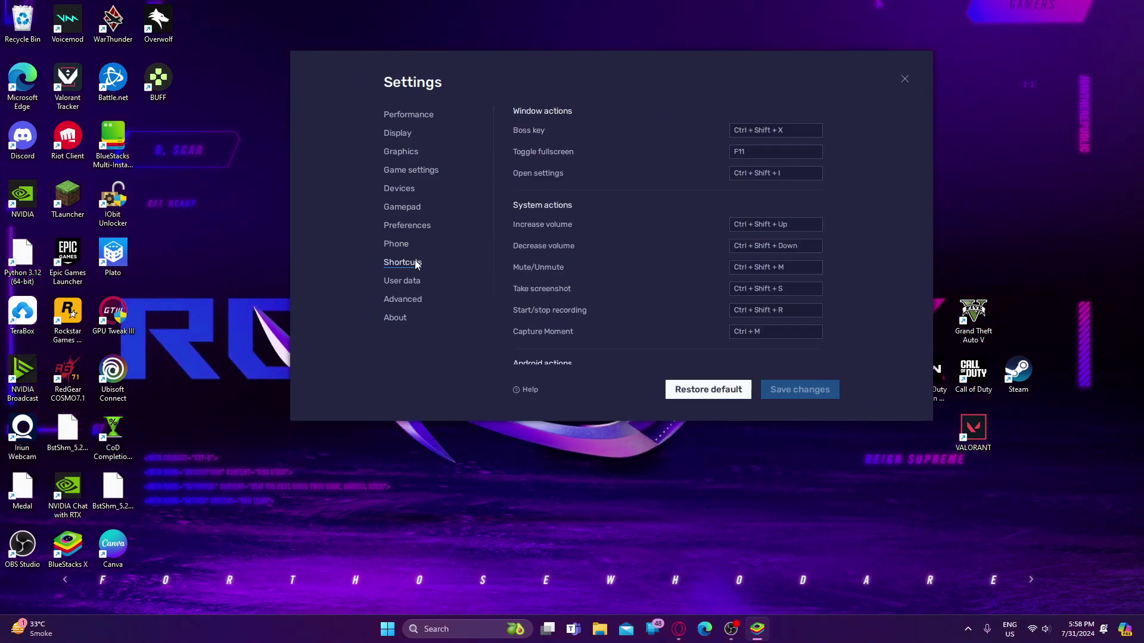
{"action": "left_click", "coordinate": [395, 280]}
{"action": "left_click", "coordinate": [404, 299]}
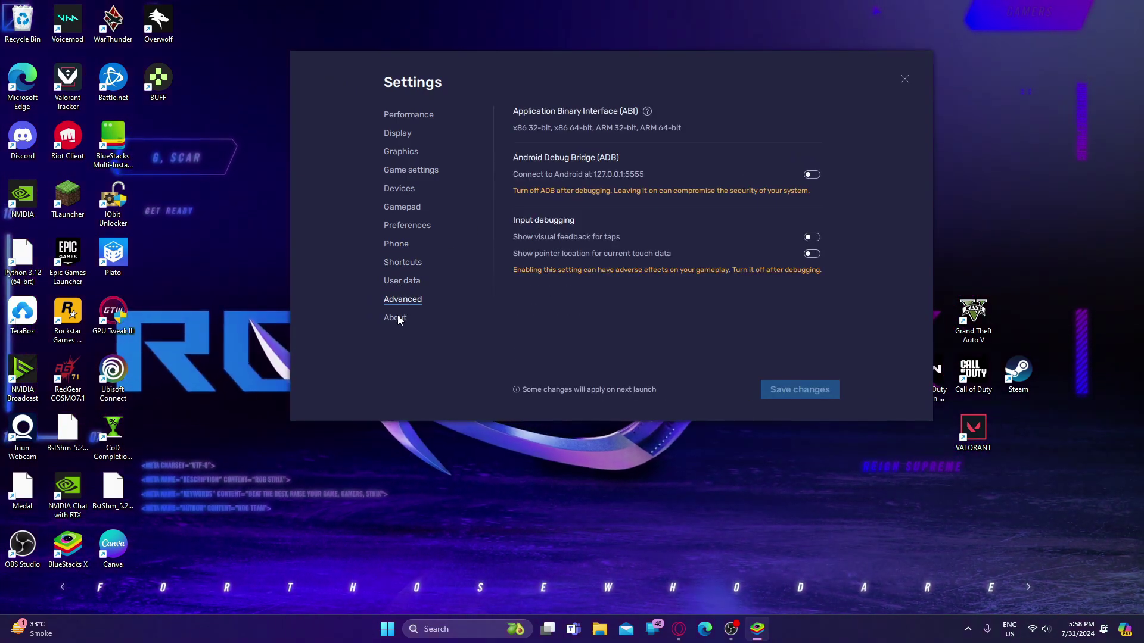
{"action": "left_click", "coordinate": [396, 319]}
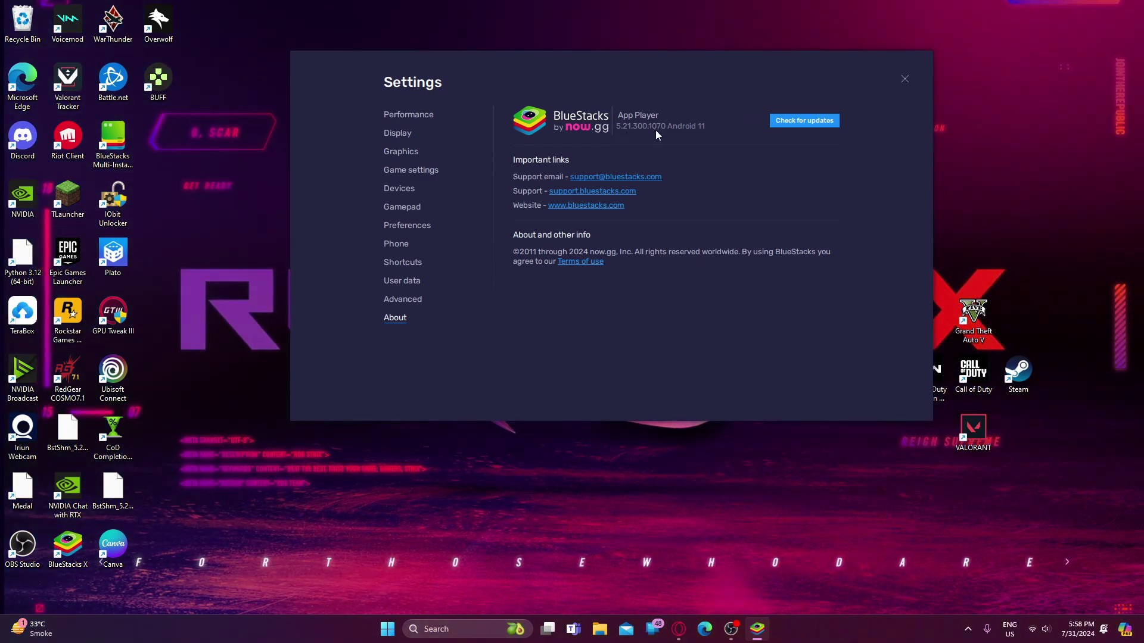
{"action": "left_click", "coordinate": [798, 122]}
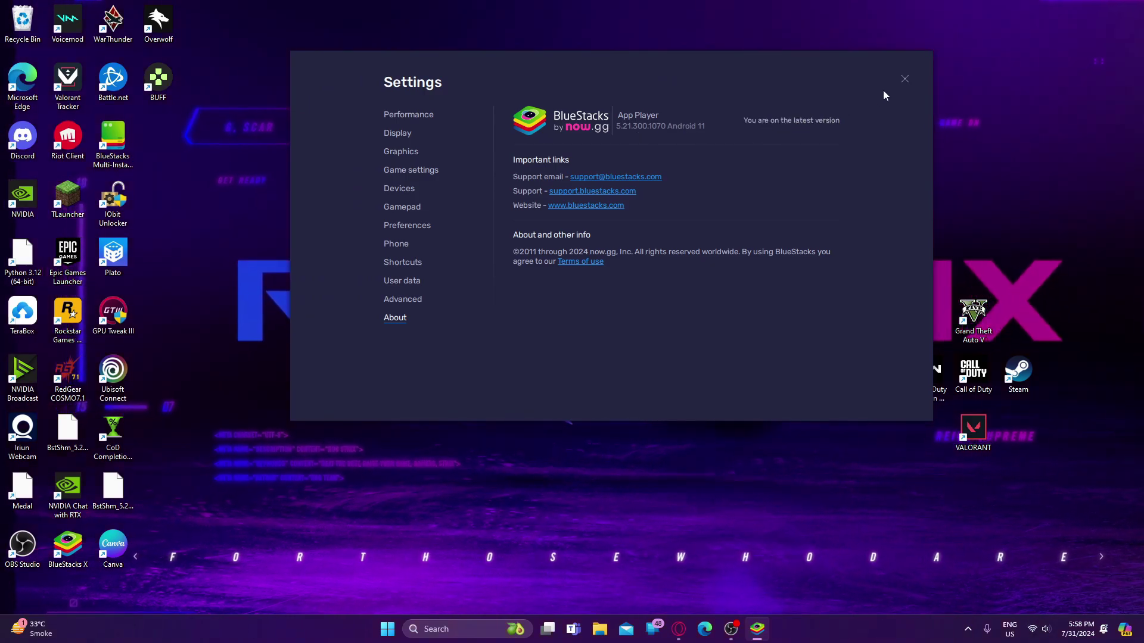
{"action": "left_click", "coordinate": [904, 79]}
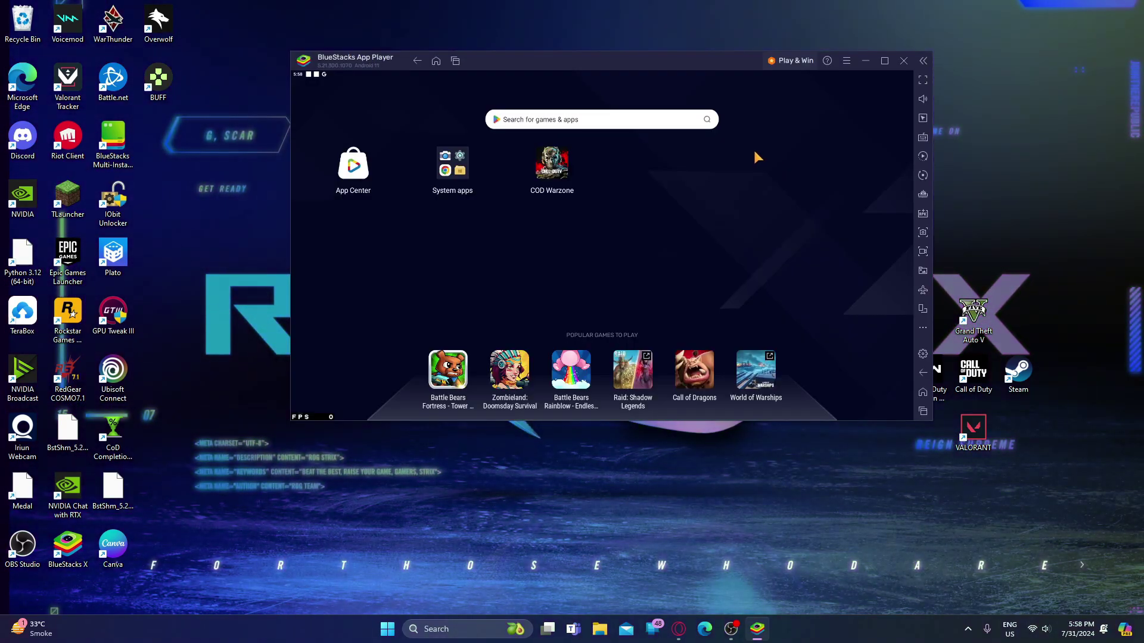
- Open and dismiss the Windows Start power menu, then open BlueStacks' System apps folder
{"action": "key", "text": "super"}
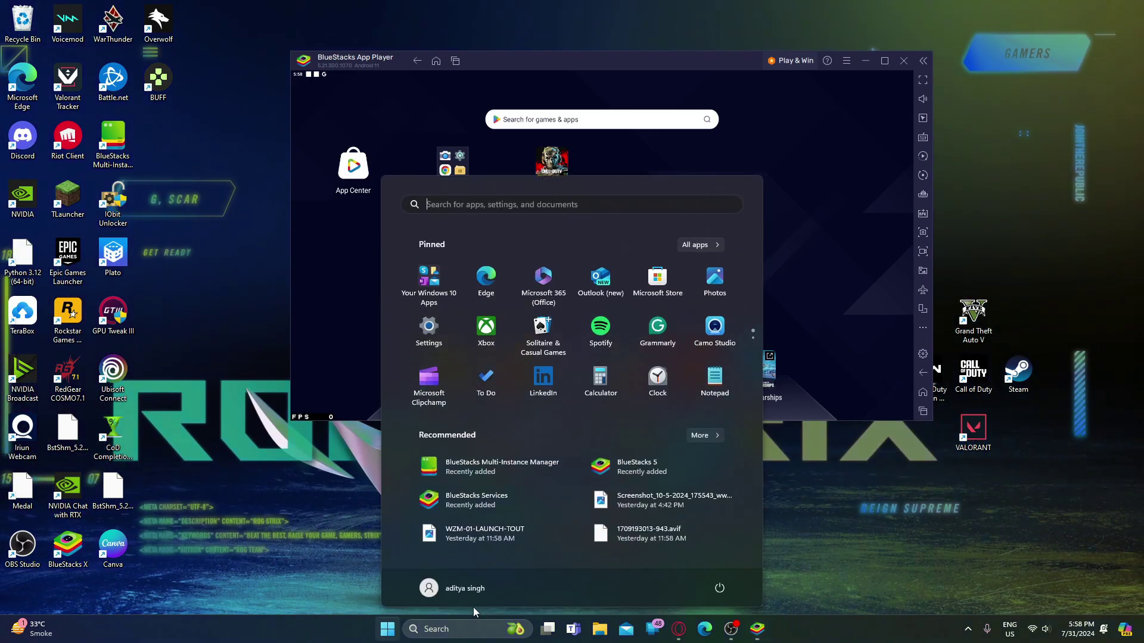
{"action": "left_click", "coordinate": [719, 588]}
{"action": "key", "text": "Escape"}
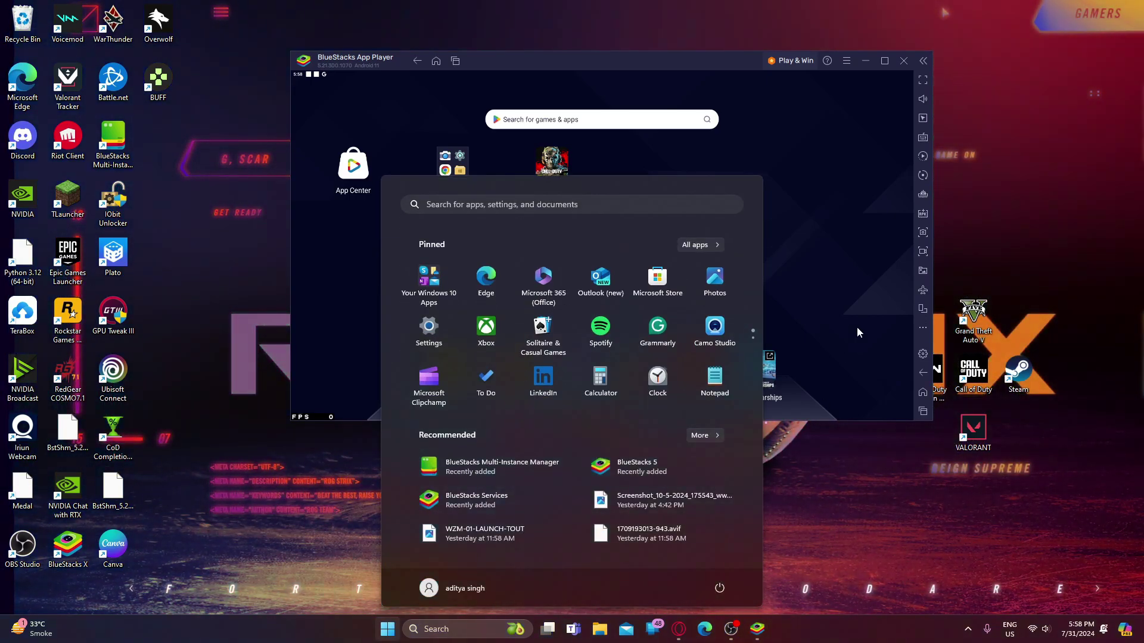
{"action": "left_click", "coordinate": [846, 310]}
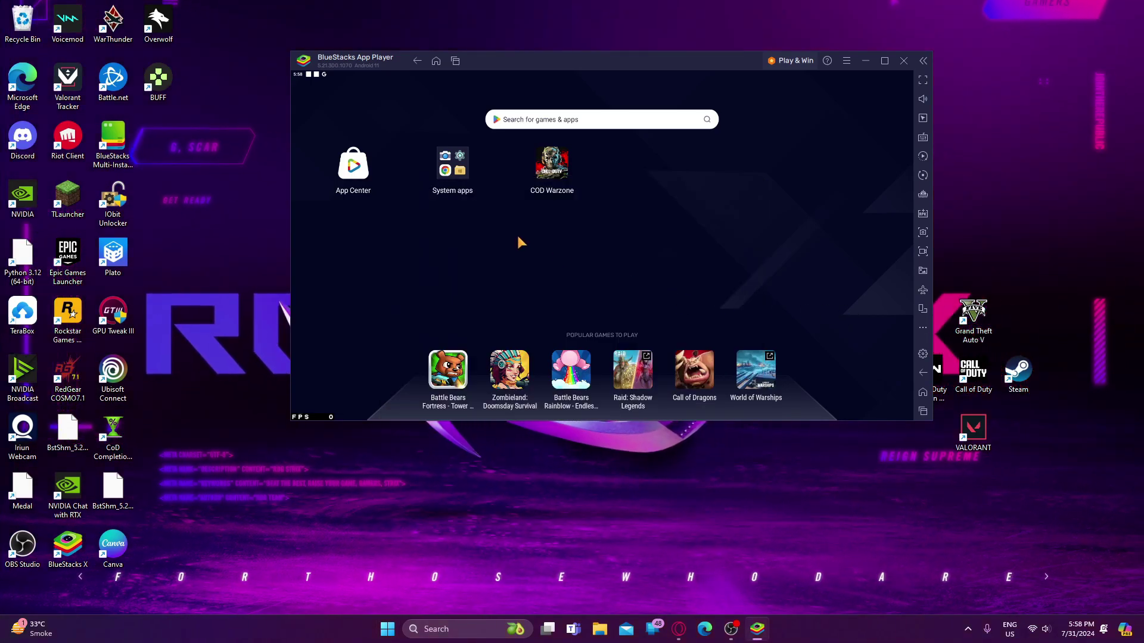
{"action": "left_click", "coordinate": [452, 169]}
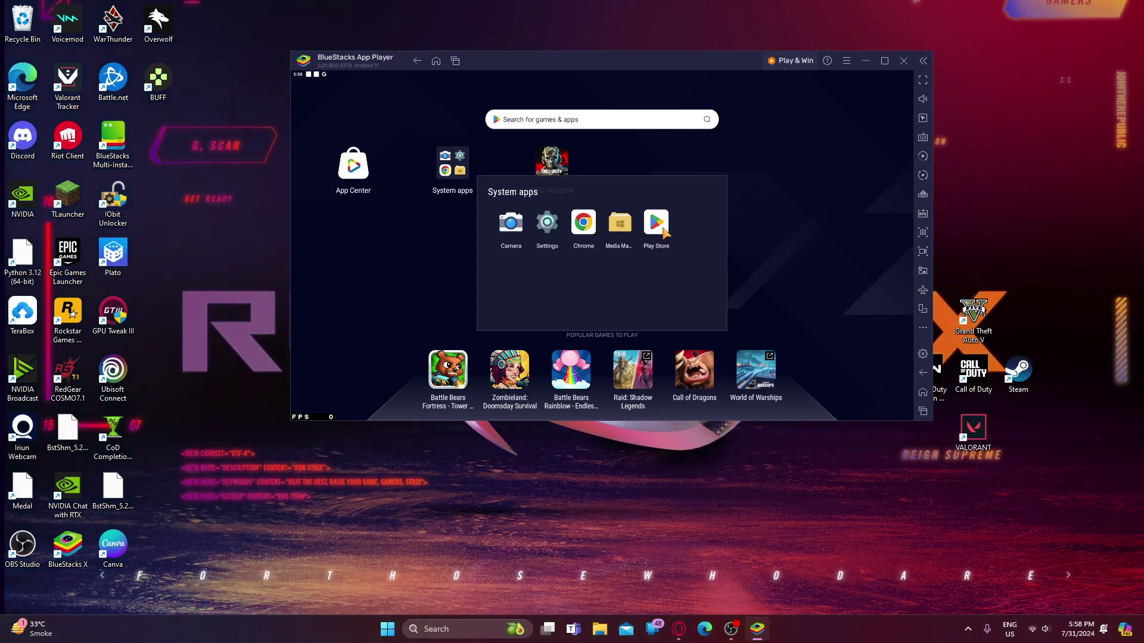
- Search the Play Store for 'cod wz', open Call of Duty: Warzone Mobile, and make BlueStacks fullscreen
{"action": "left_click", "coordinate": [657, 225]}
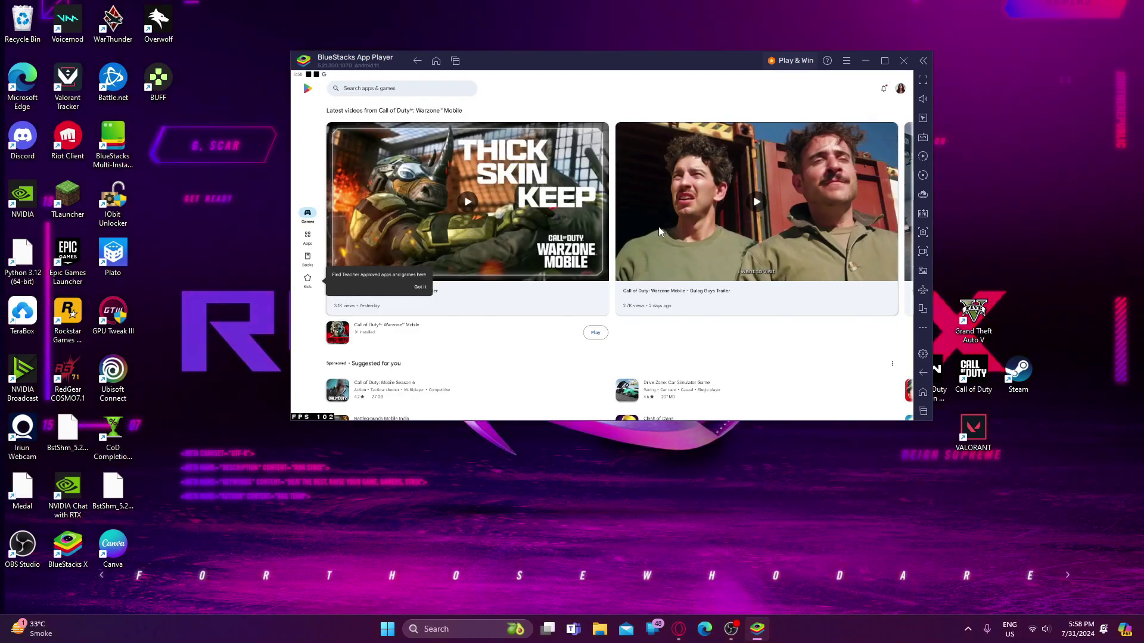
{"action": "left_click", "coordinate": [401, 89]}
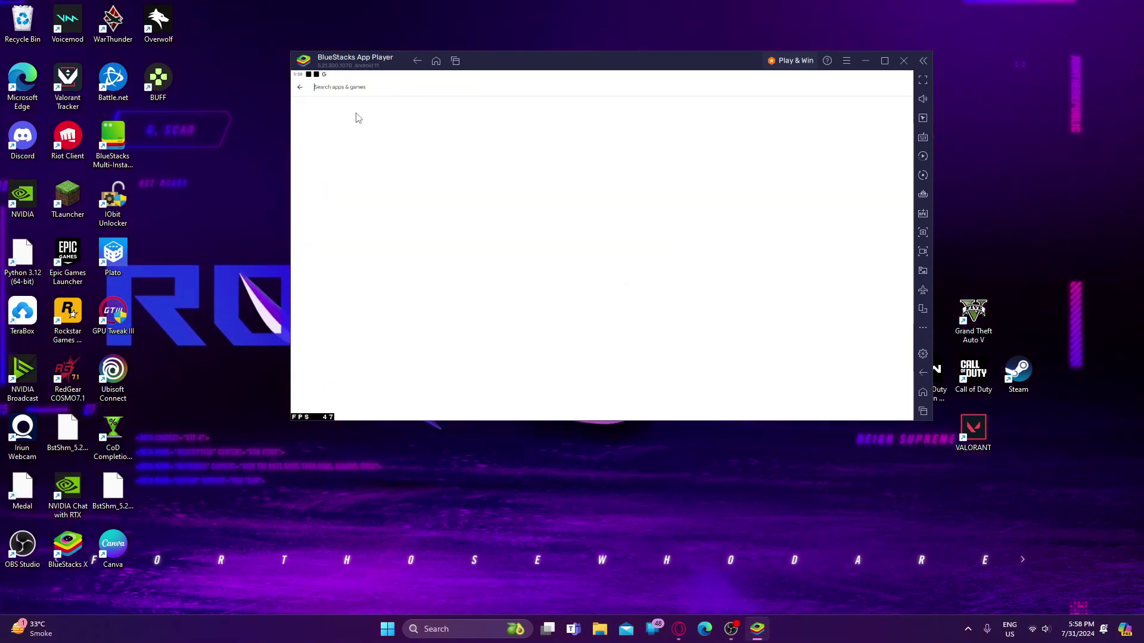
{"action": "left_click", "coordinate": [355, 115]}
{"action": "left_click", "coordinate": [390, 199]}
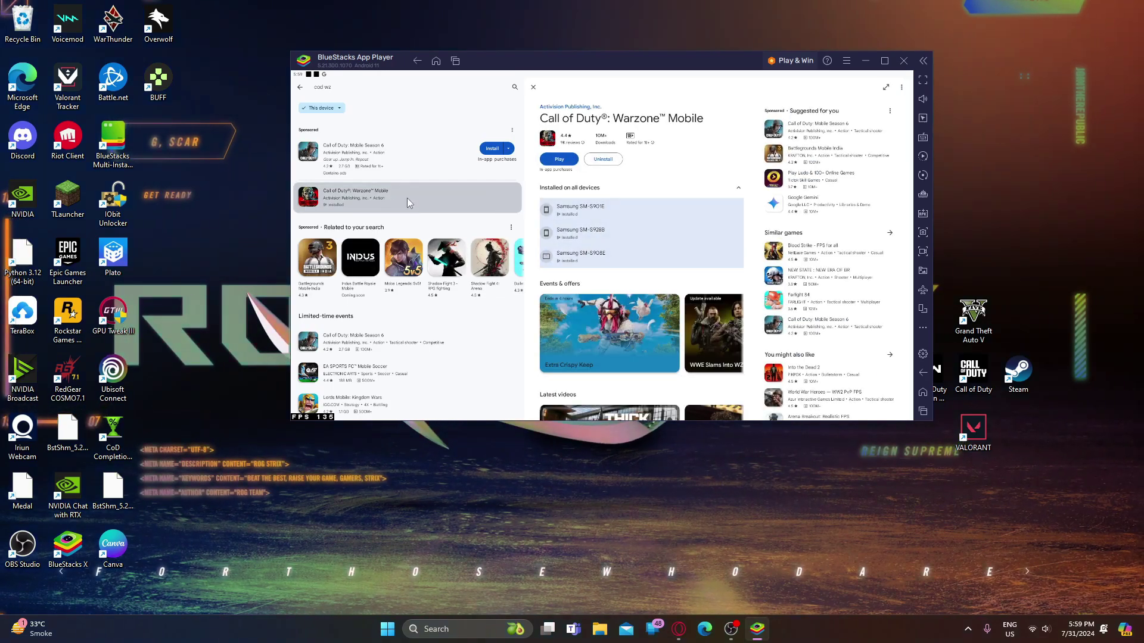
{"action": "left_click", "coordinate": [923, 80]}
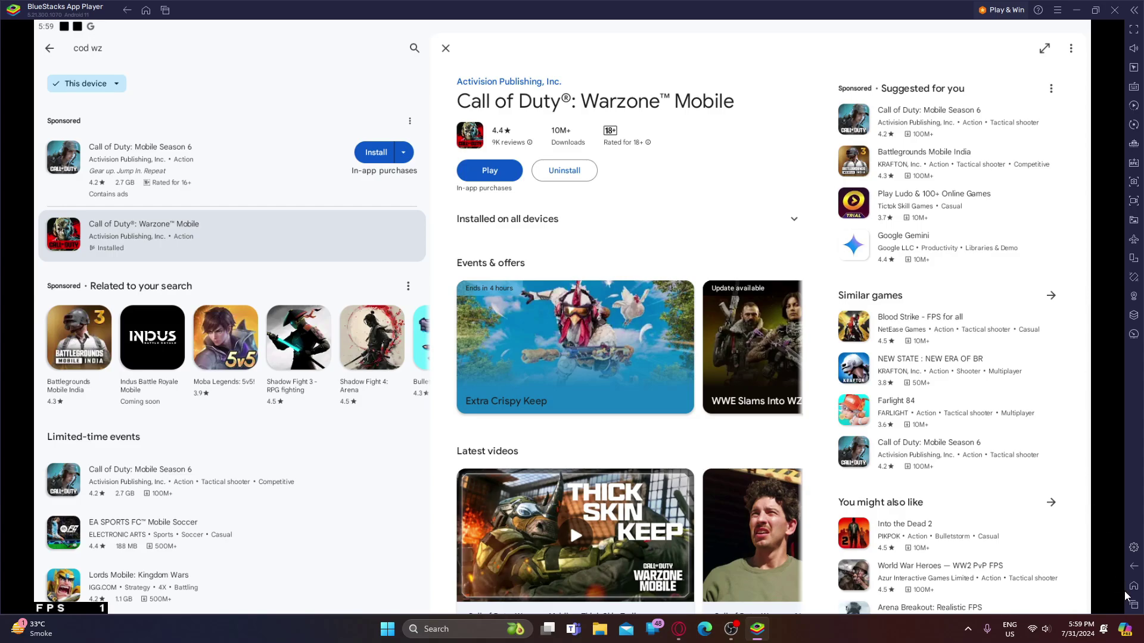
- Swipe away the Warzone and Chrome recent app cards, then start COD Warzone from the home screen
{"action": "left_click", "coordinate": [1136, 600]}
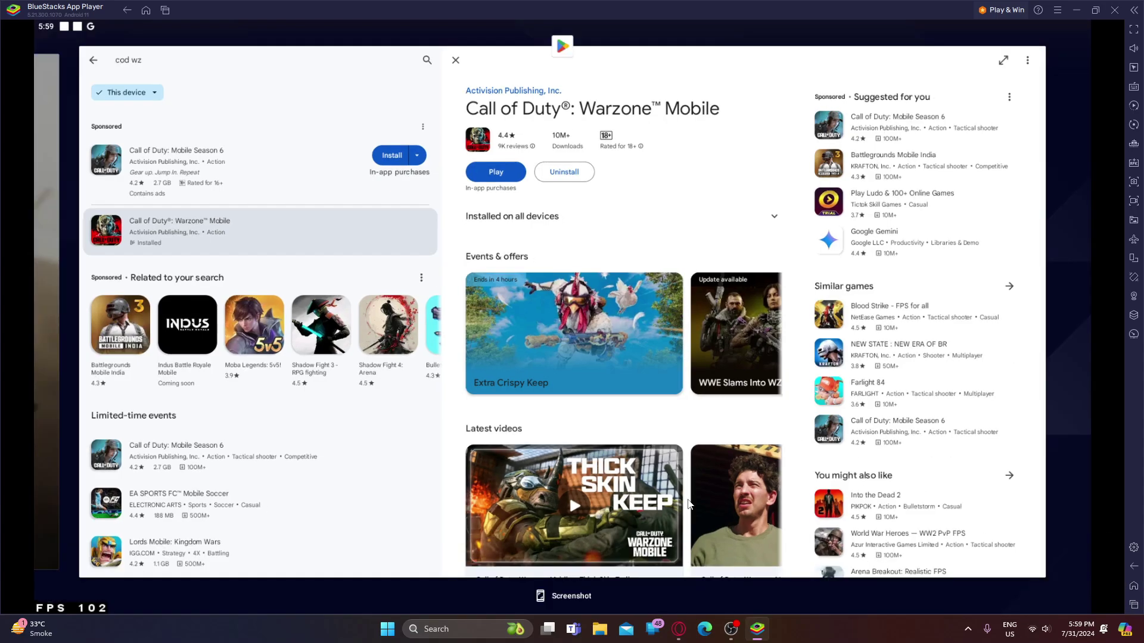
{"action": "scroll", "coordinate": [598, 302], "scroll_direction": "left", "scroll_amount": 2}
{"action": "left_click_drag", "start_coordinate": [665, 453], "coordinate": [641, 135]}
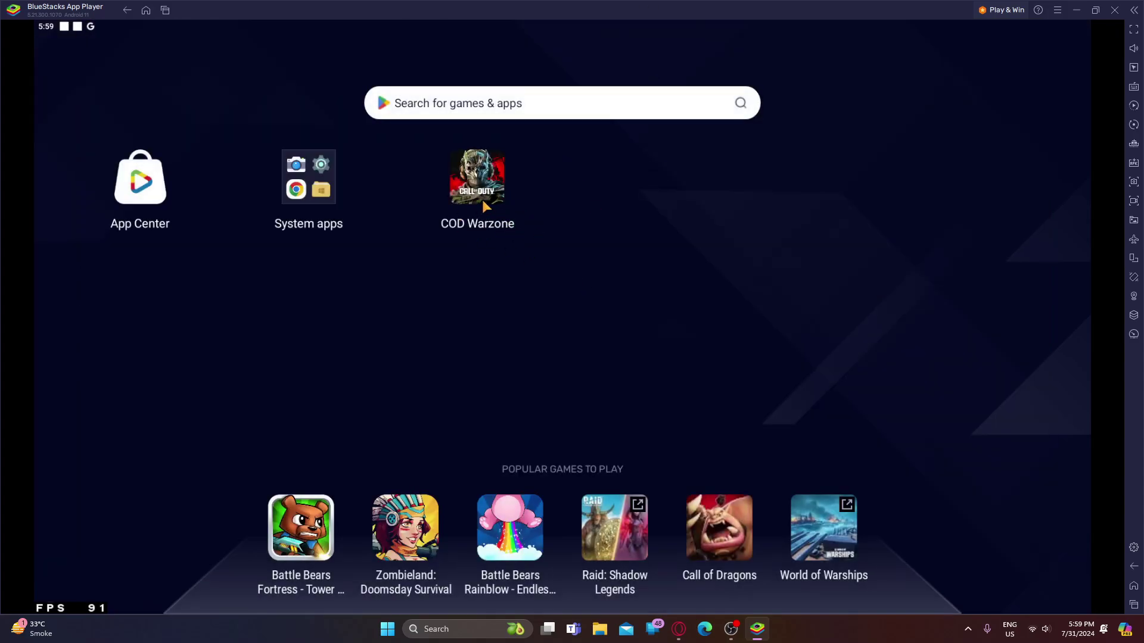
{"action": "left_click", "coordinate": [481, 199]}
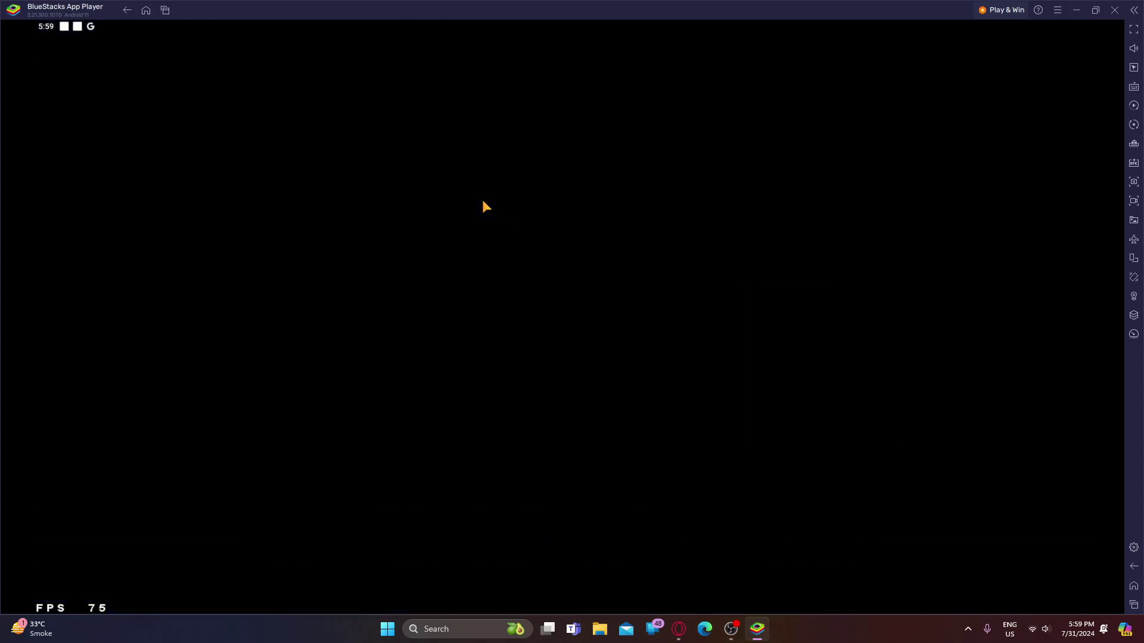